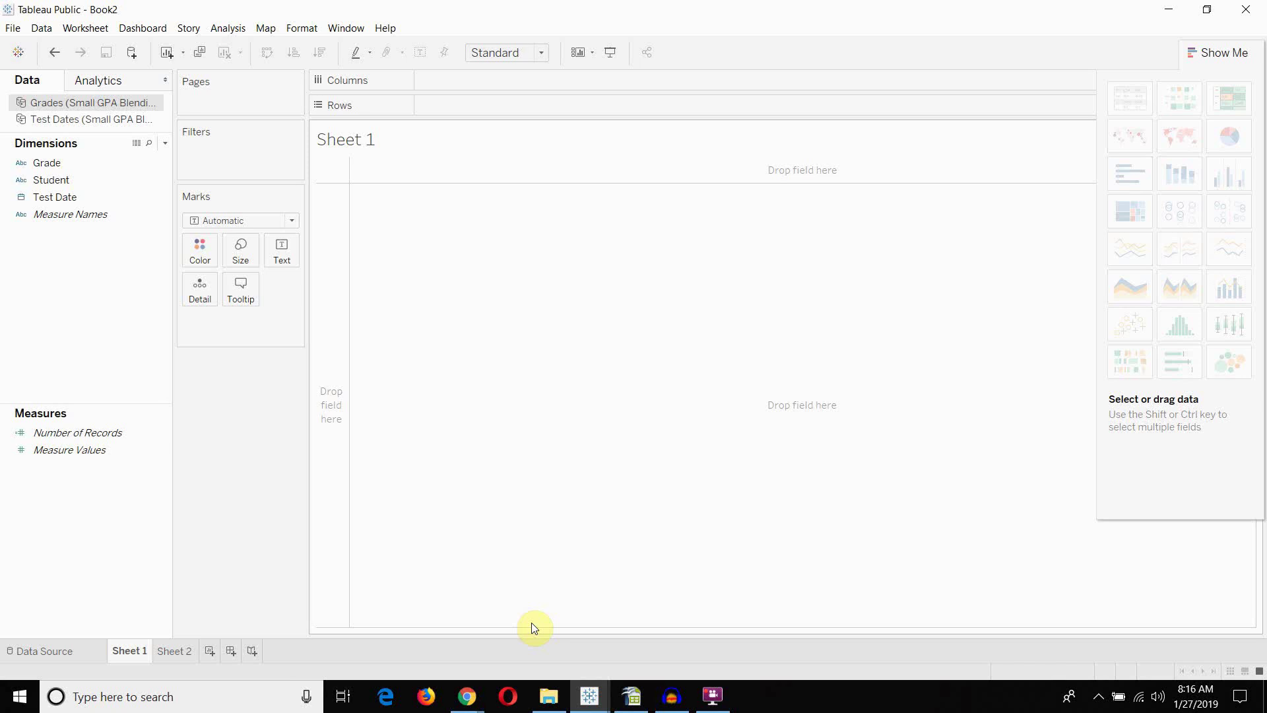
# Step: From Test Dates, put Test Date on Sheet 1's rows as year and month, dropping quarter
pyautogui.click(98, 123)
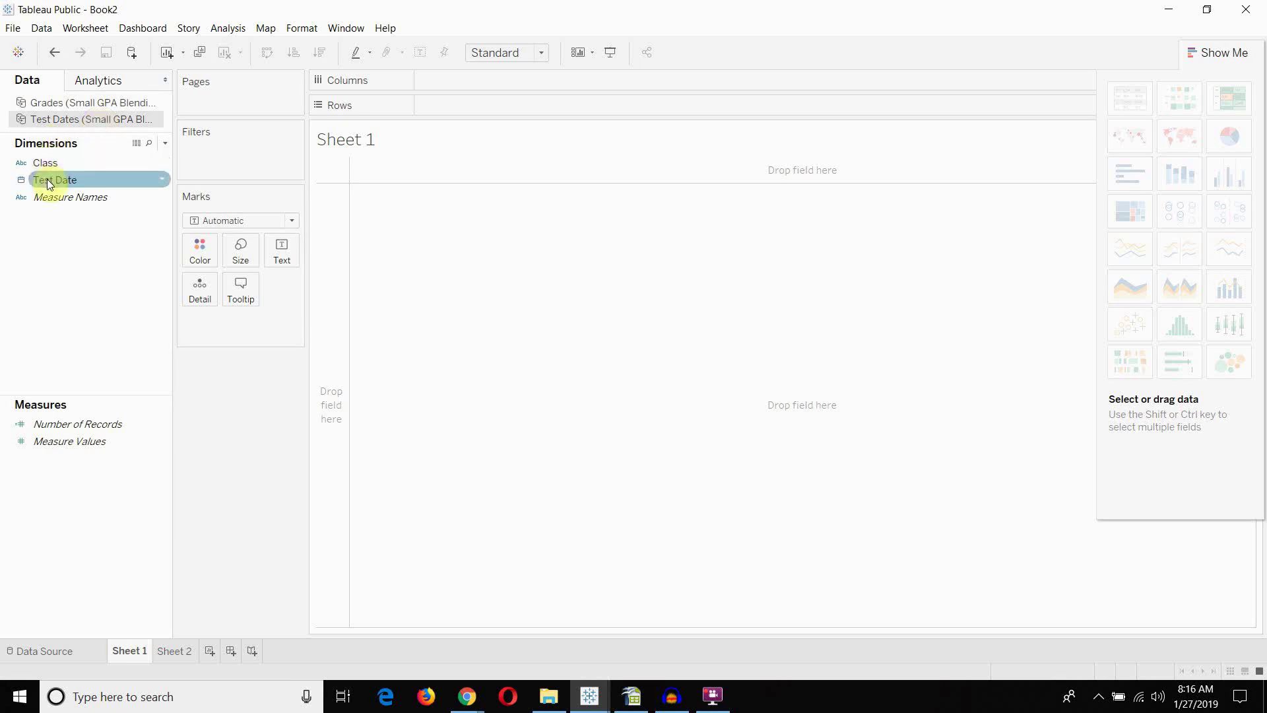
pyautogui.moveTo(48, 180); pyautogui.dragTo(440, 107)
pyautogui.click(428, 106)
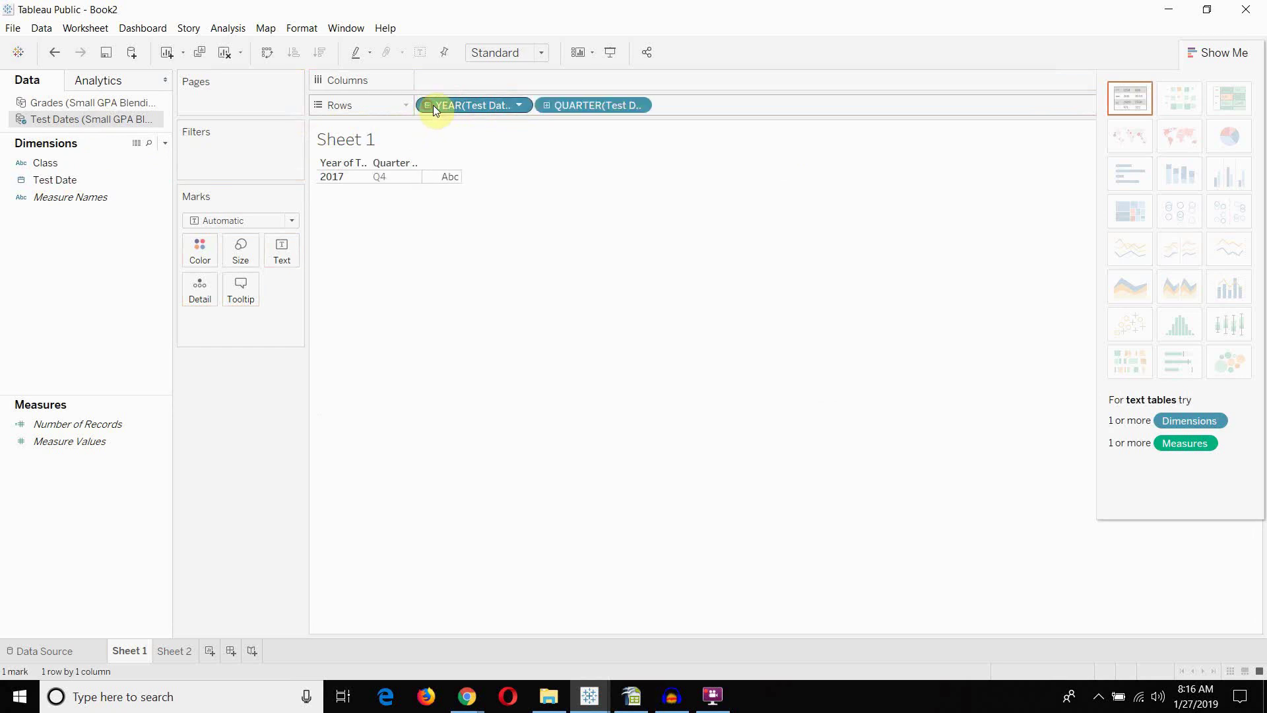
pyautogui.click(547, 105)
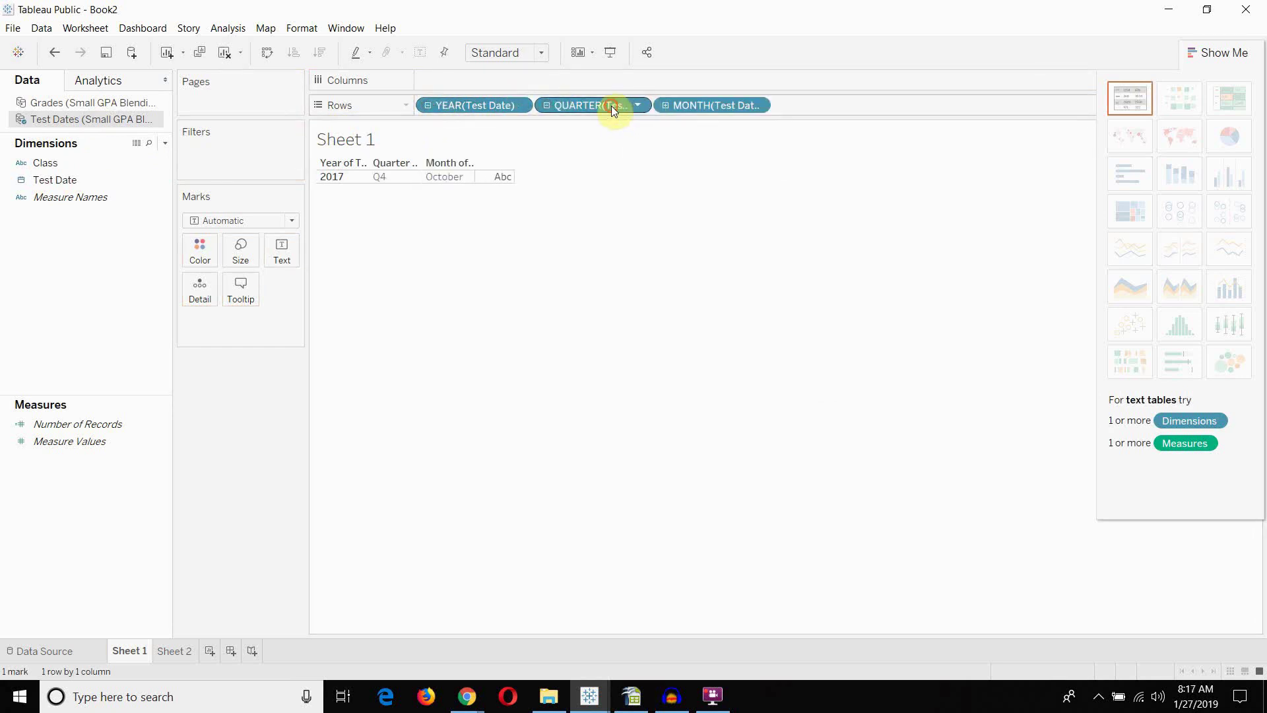
pyautogui.moveTo(614, 111); pyautogui.dragTo(4, 267)
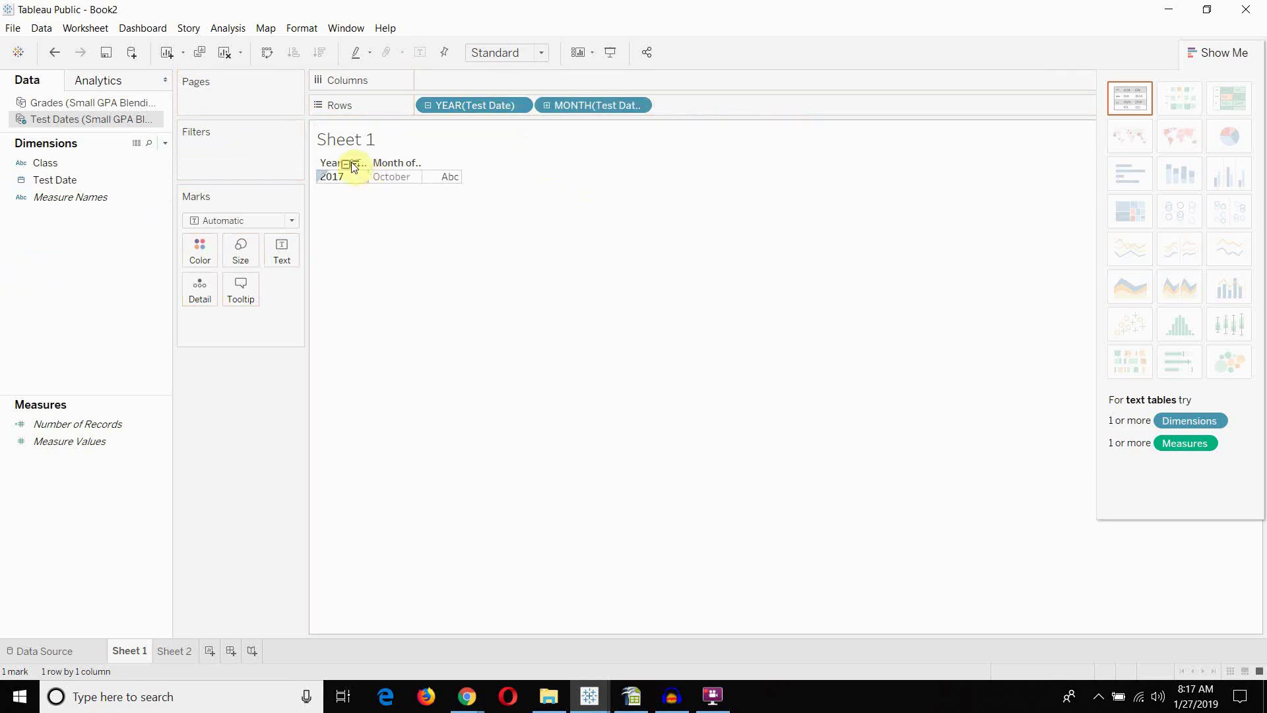
# Step: Add Class to the rows, listing English and Math under 2017 October
pyautogui.click(63, 179)
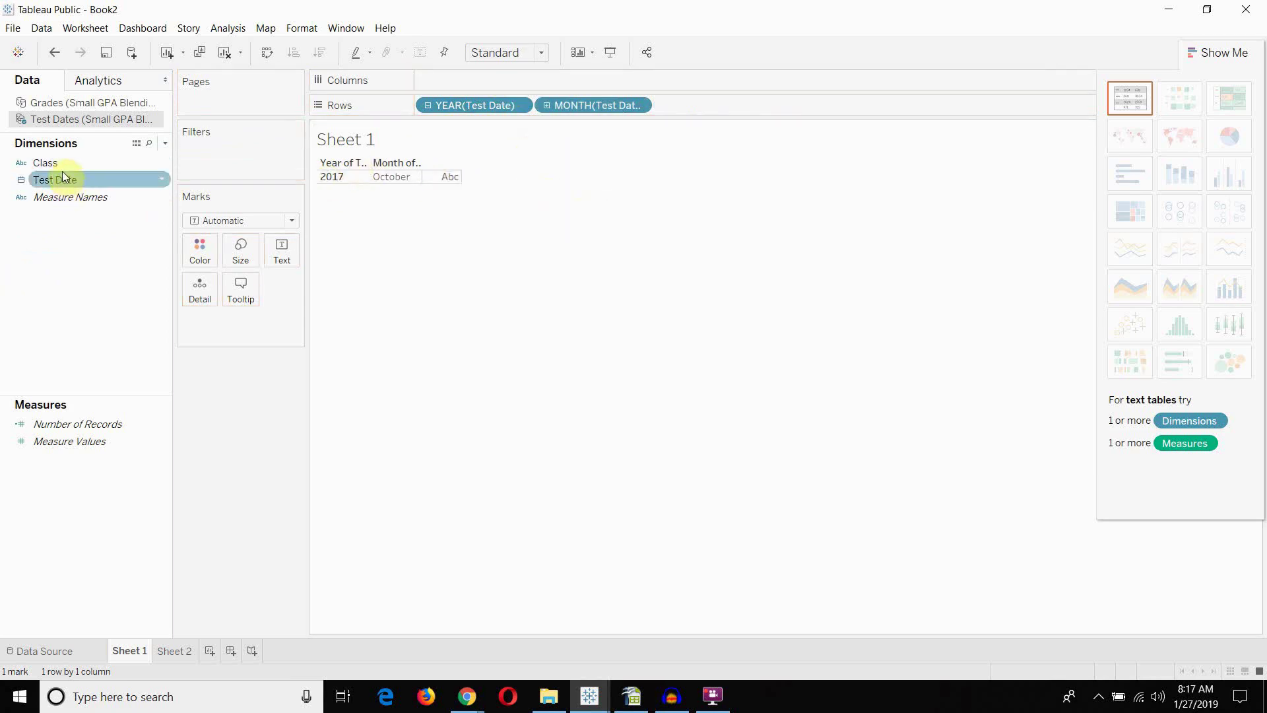
pyautogui.click(62, 164)
pyautogui.moveTo(62, 164); pyautogui.dragTo(712, 105)
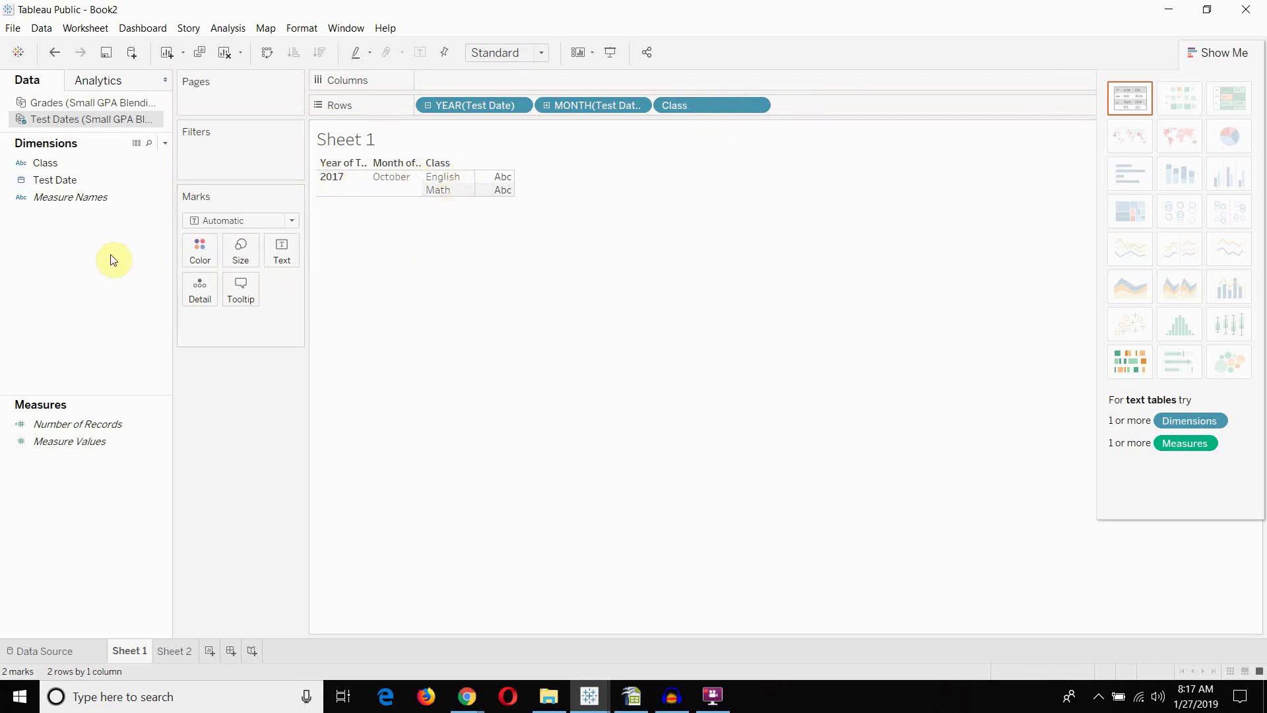
# Step: On Sheet 2, put the Grades Test Date on rows as year and month, without quarter
pyautogui.click(178, 650)
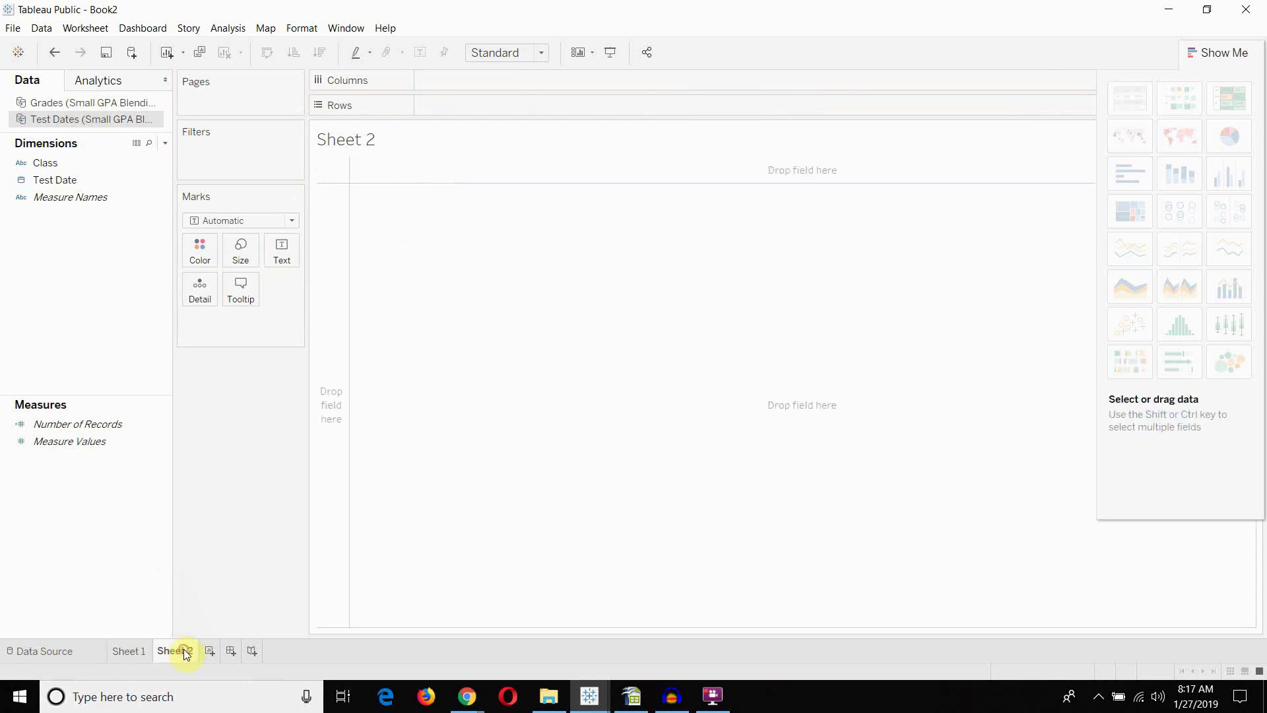
pyautogui.click(85, 102)
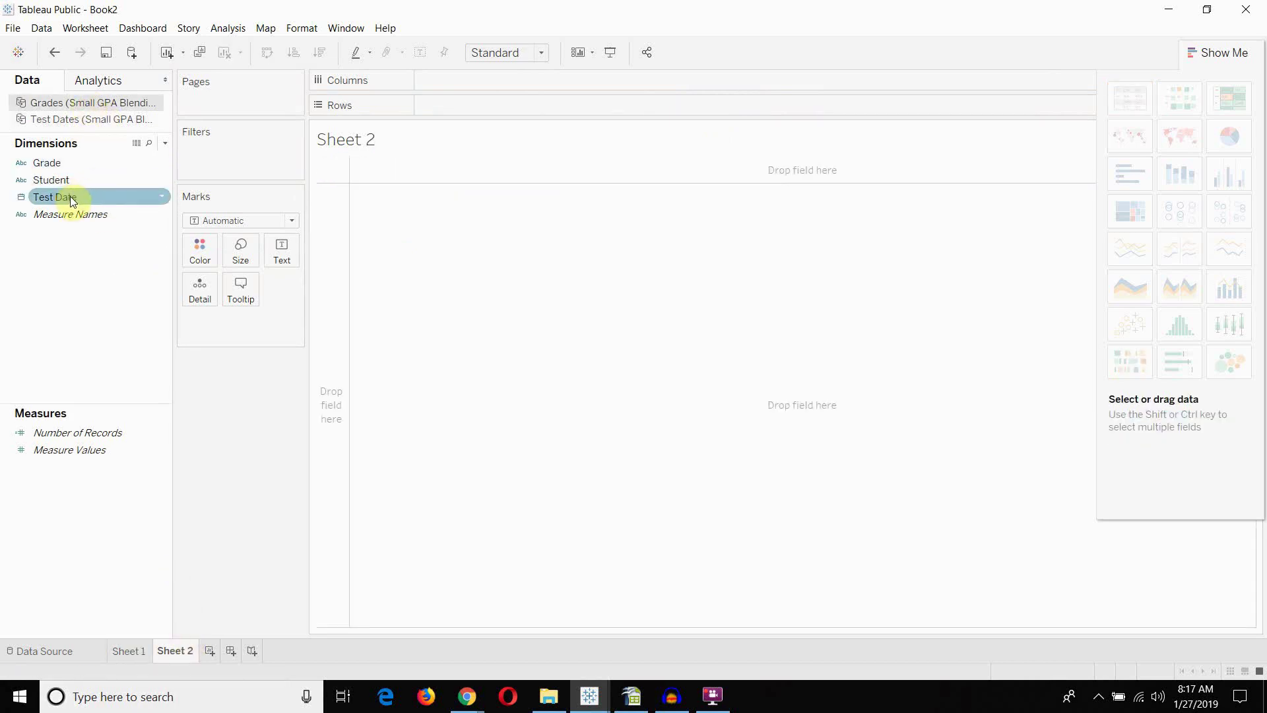
pyautogui.moveTo(69, 196); pyautogui.dragTo(474, 102)
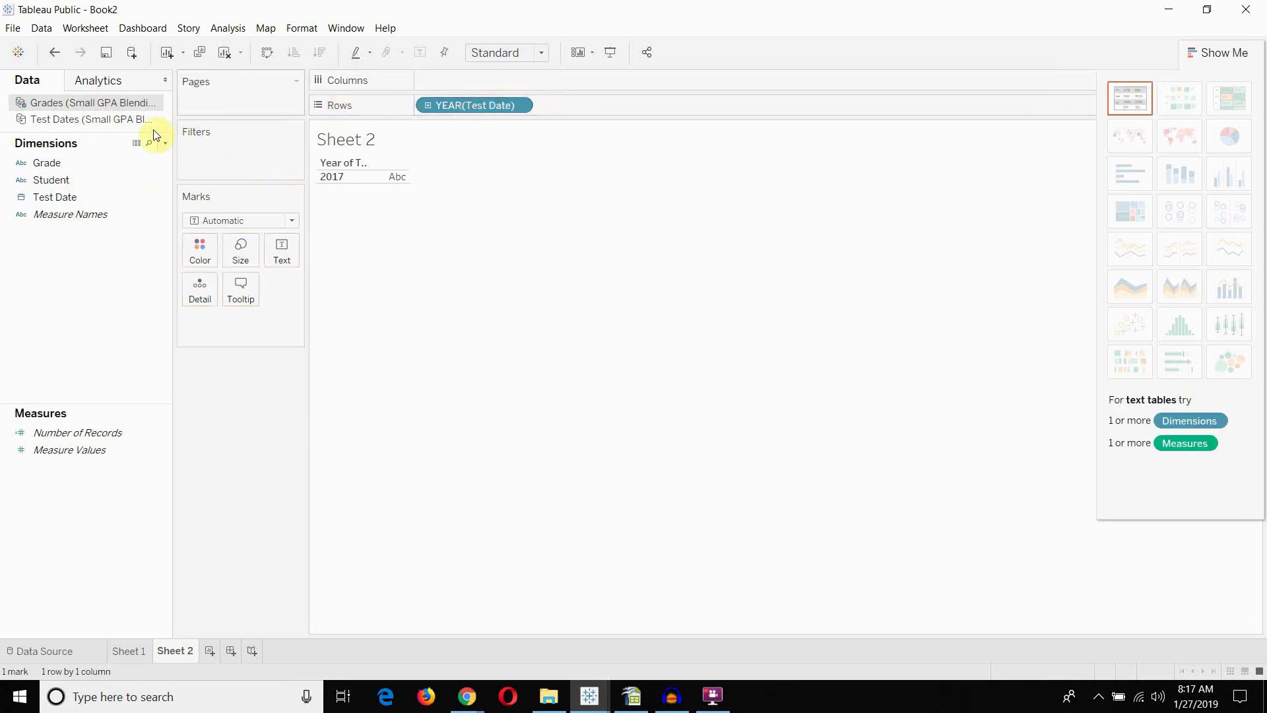
pyautogui.click(429, 105)
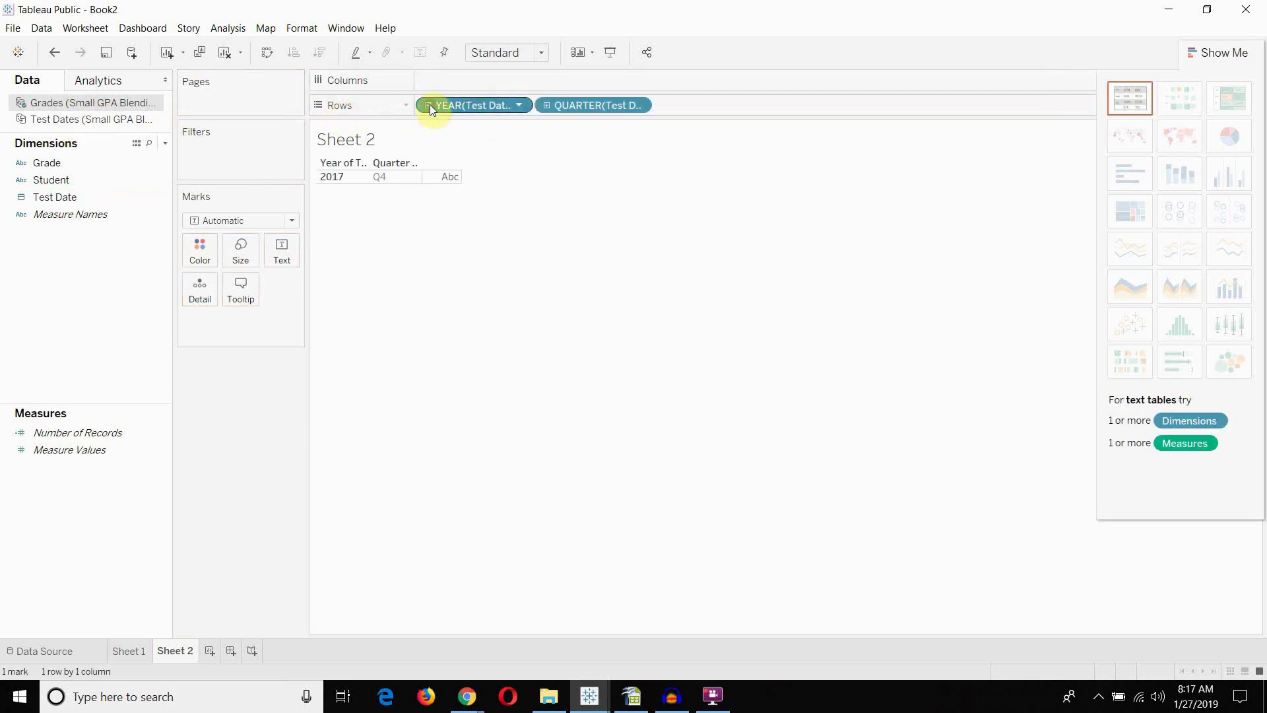
pyautogui.click(70, 180)
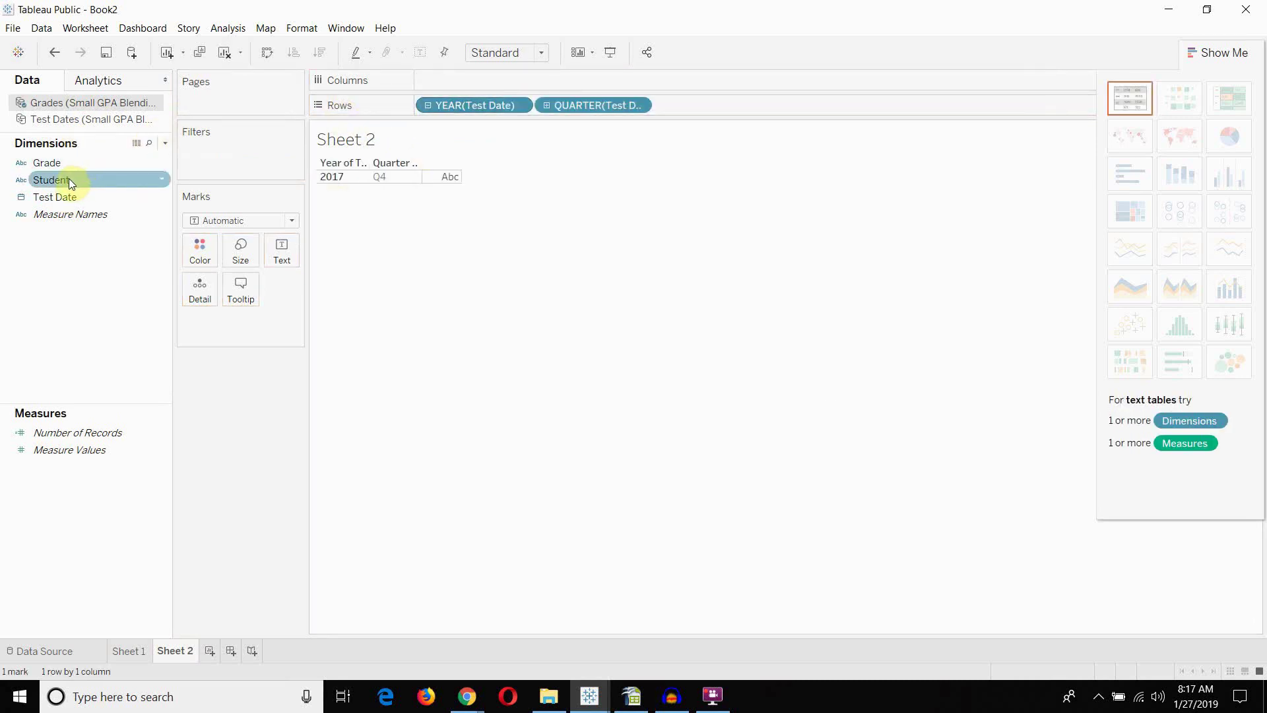
pyautogui.click(547, 105)
pyautogui.moveTo(614, 107); pyautogui.dragTo(69, 258)
# Step: Add Student and then Grade to the rows, listing each student's grades
pyautogui.moveTo(59, 174); pyautogui.dragTo(730, 105)
pyautogui.moveTo(48, 163); pyautogui.dragTo(804, 109)
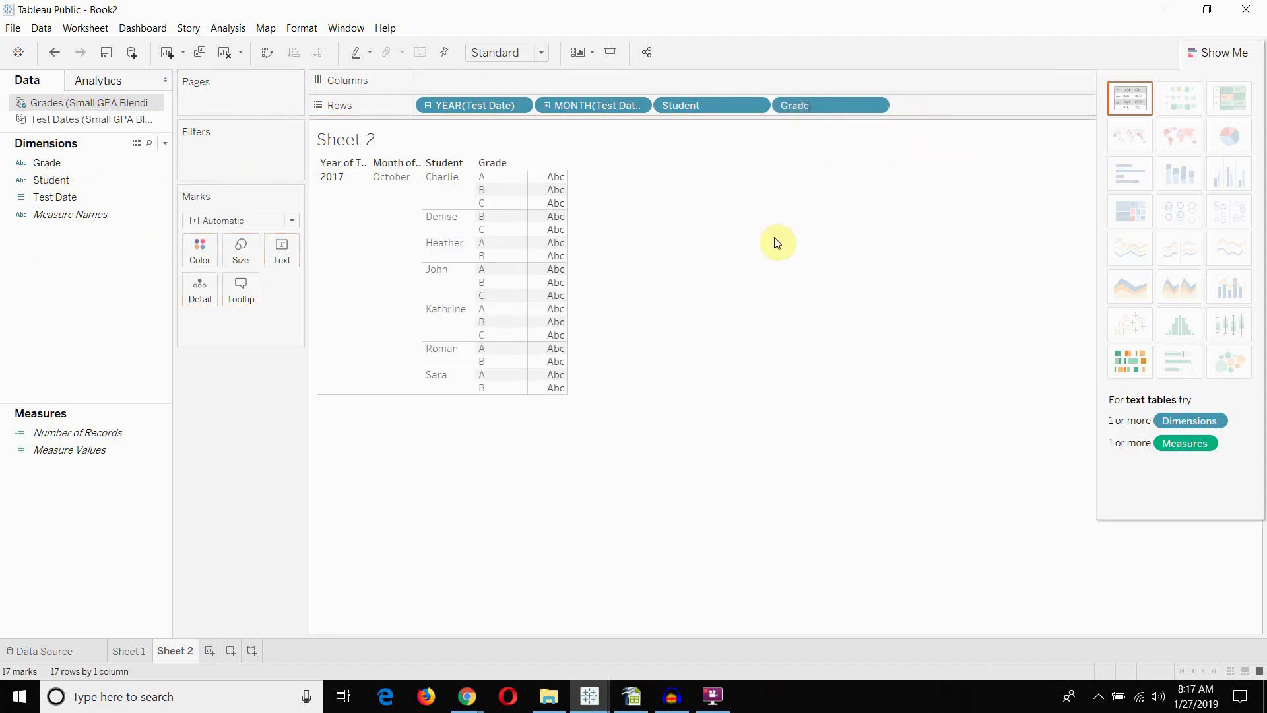
pyautogui.click(483, 192)
# Step: Insert Test Dates' Class before Student in Sheet 2's rows, then view Sheet 1 again
pyautogui.click(152, 180)
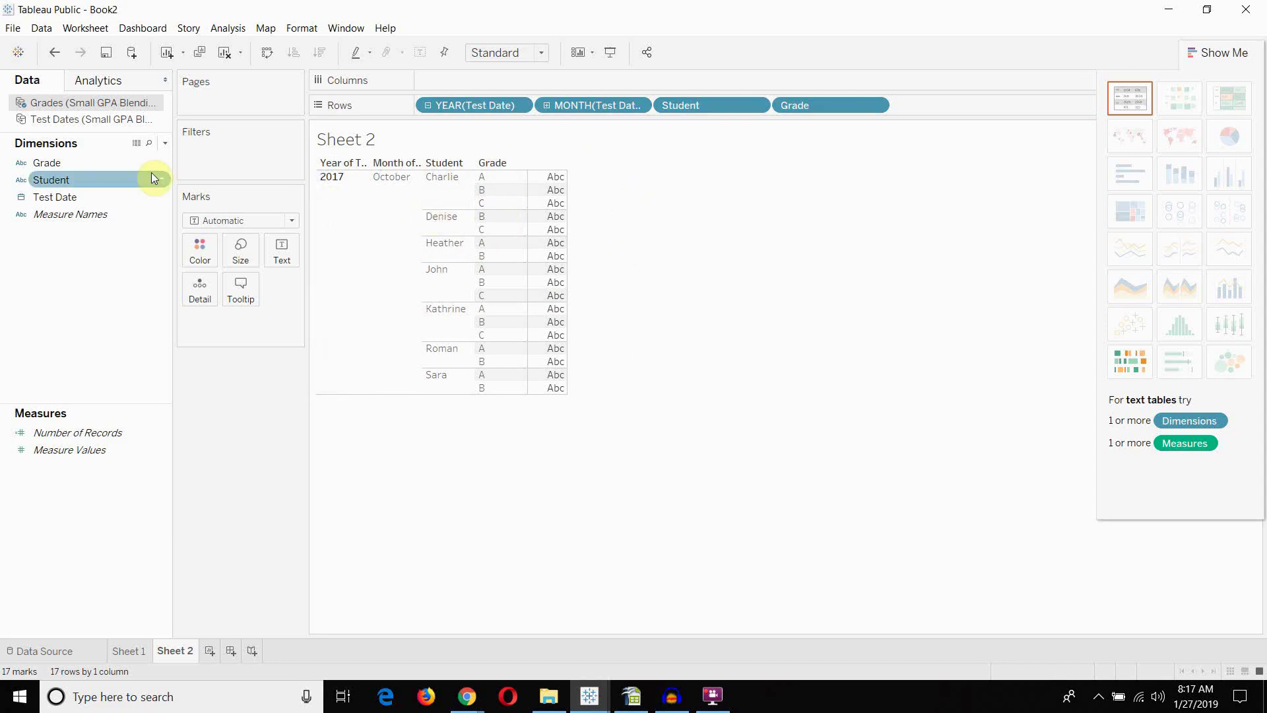
pyautogui.click(99, 119)
pyautogui.click(72, 163)
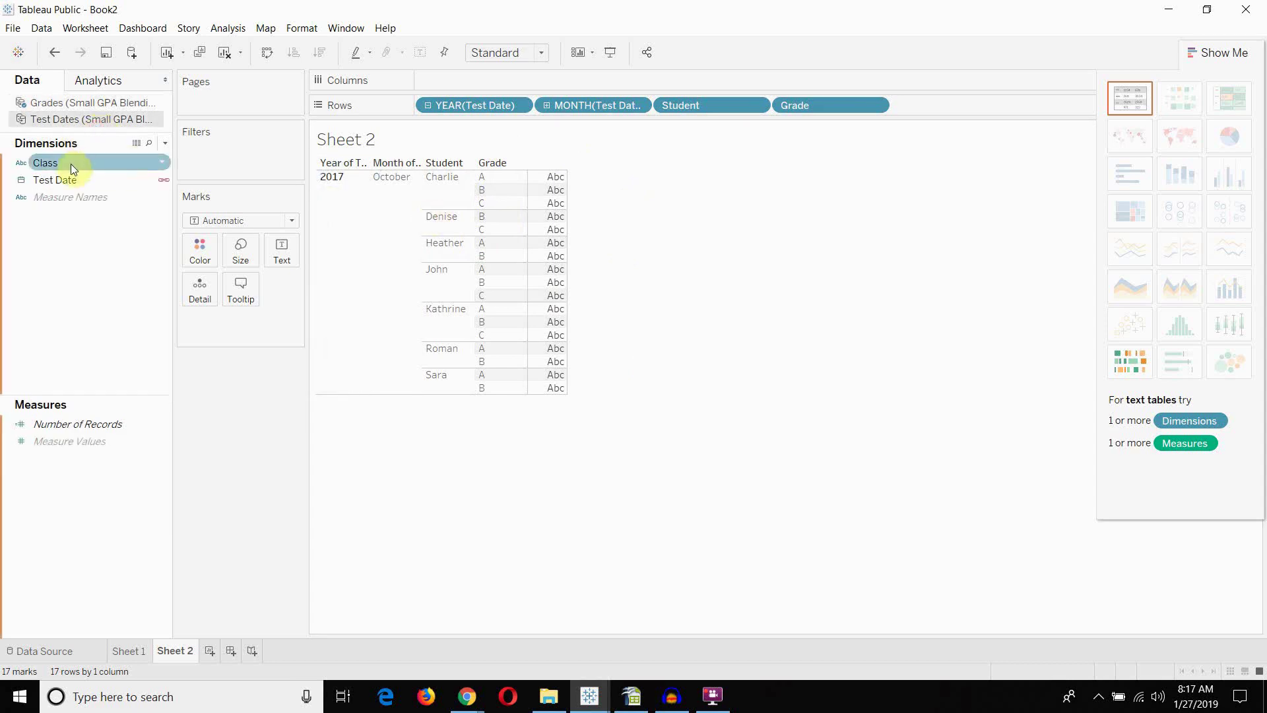
pyautogui.click(72, 103)
pyautogui.click(72, 197)
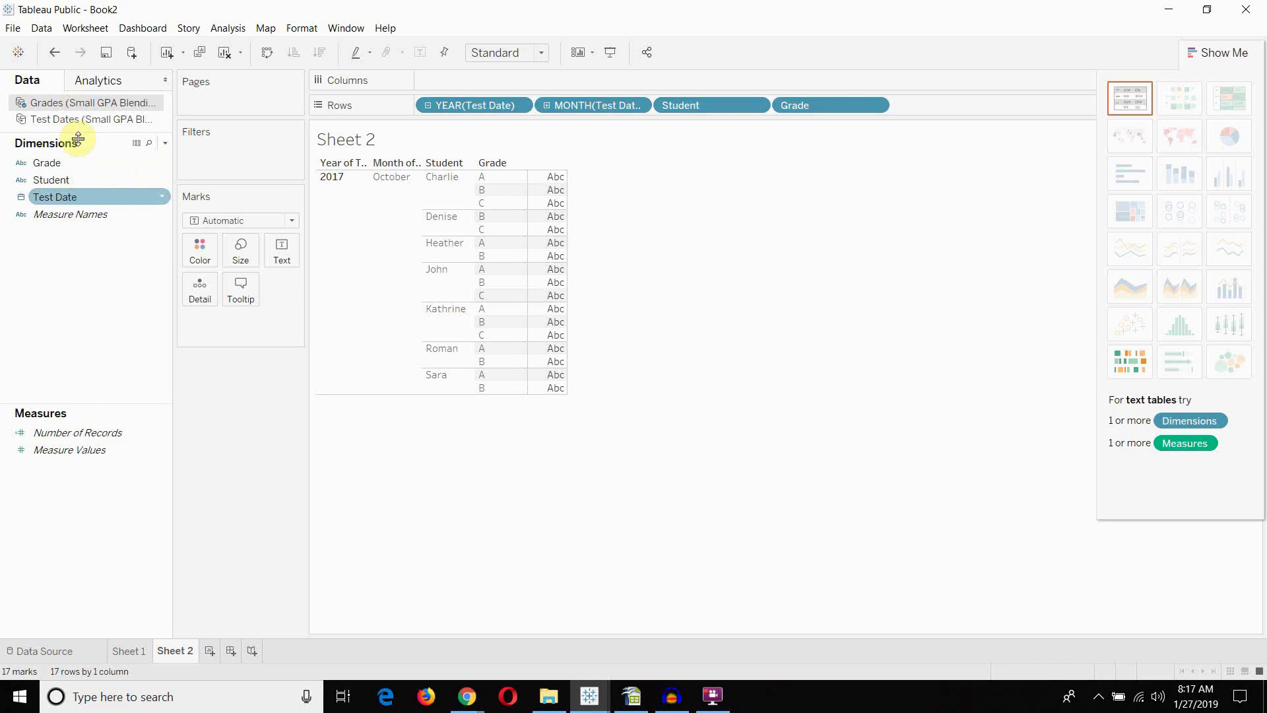
pyautogui.click(73, 119)
pyautogui.click(66, 179)
pyautogui.click(62, 119)
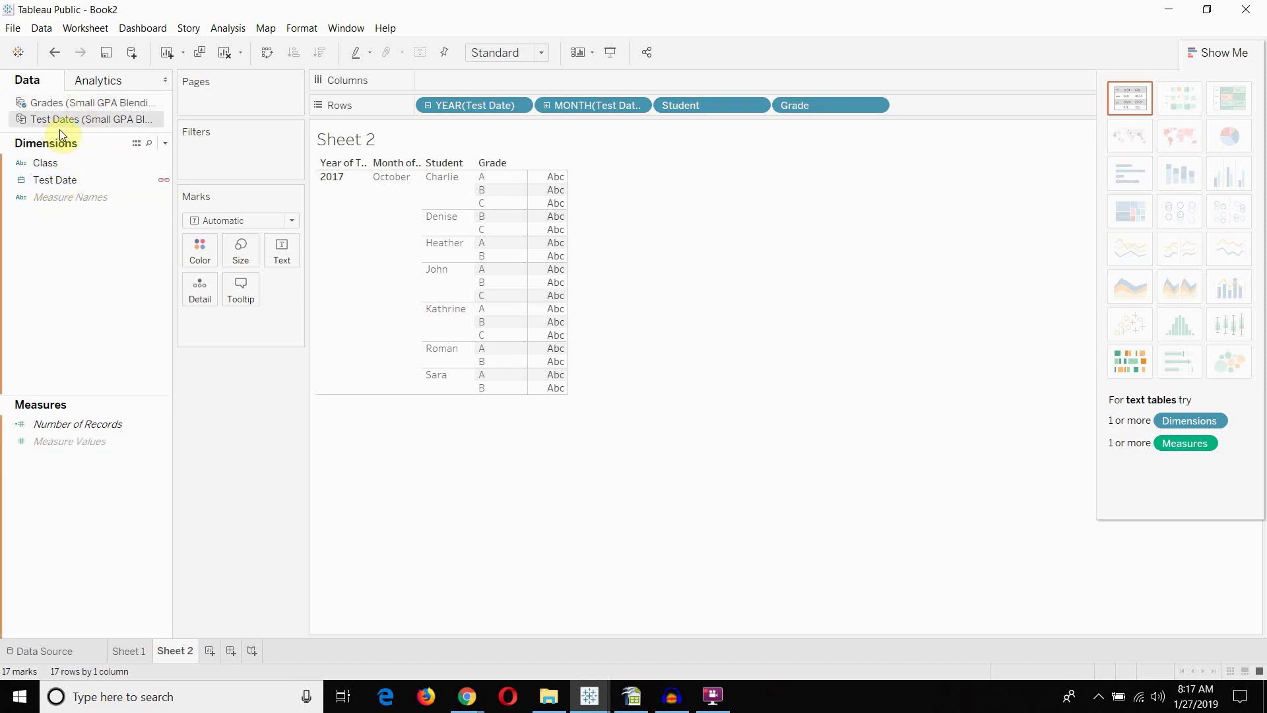
pyautogui.click(58, 163)
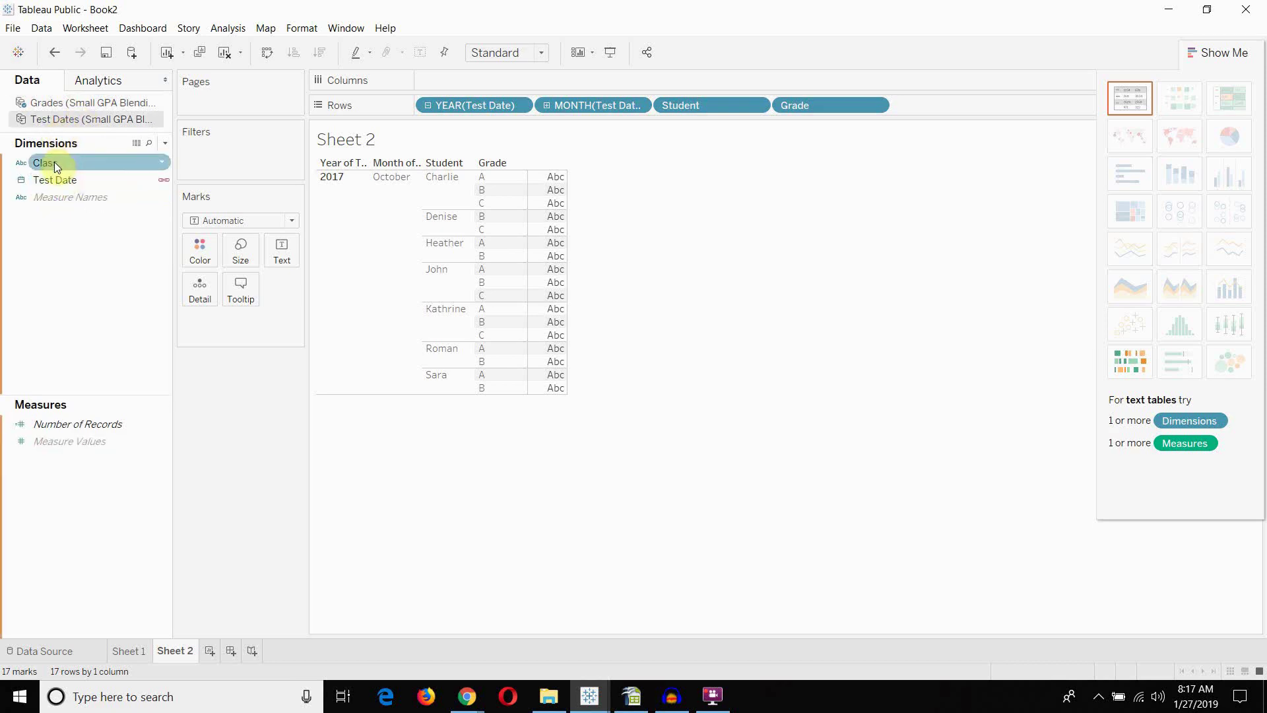
pyautogui.moveTo(54, 162); pyautogui.dragTo(642, 109)
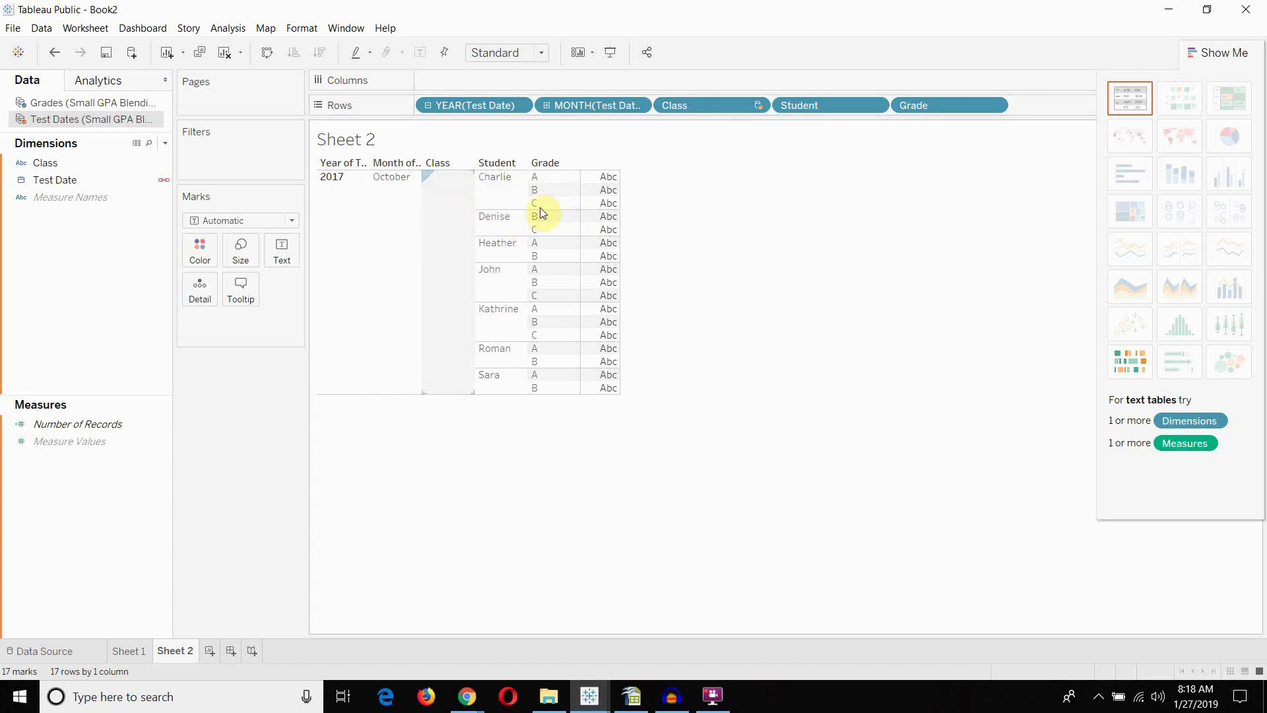
pyautogui.click(130, 653)
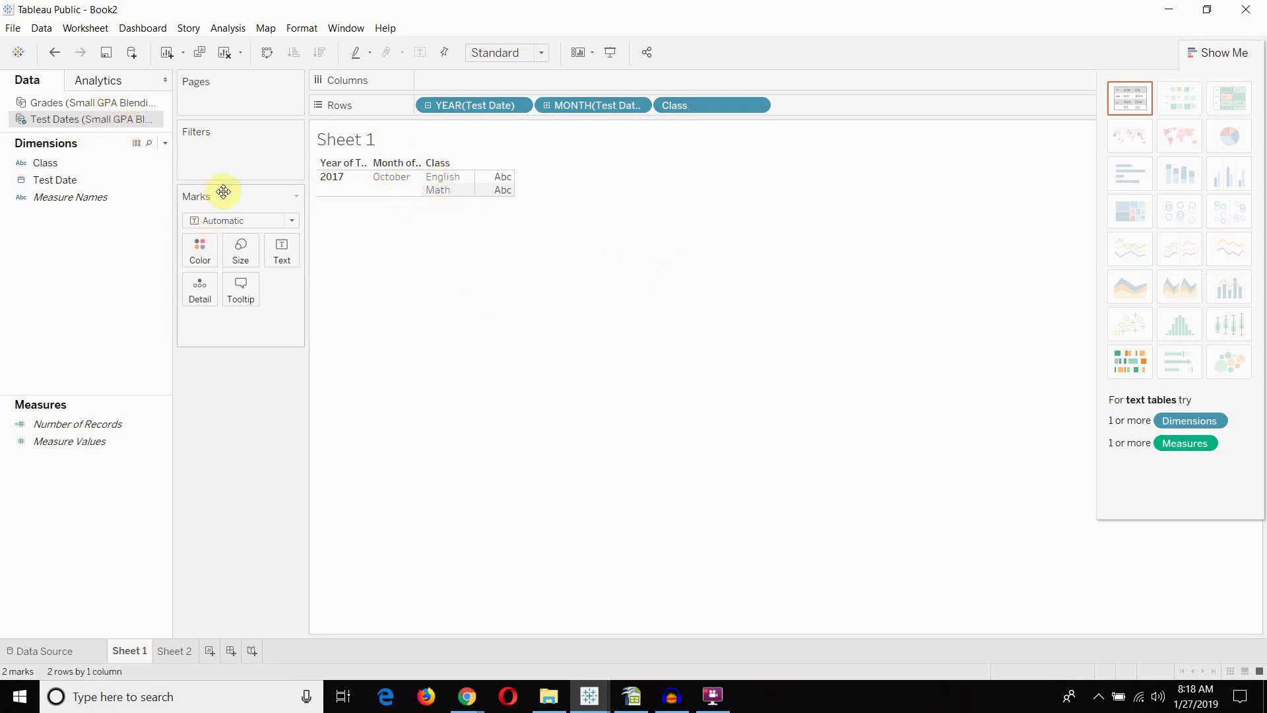
# Step: Compare the Grades and Test Dates field lists, then go back to the Sheet 2 grades table
pyautogui.click(86, 105)
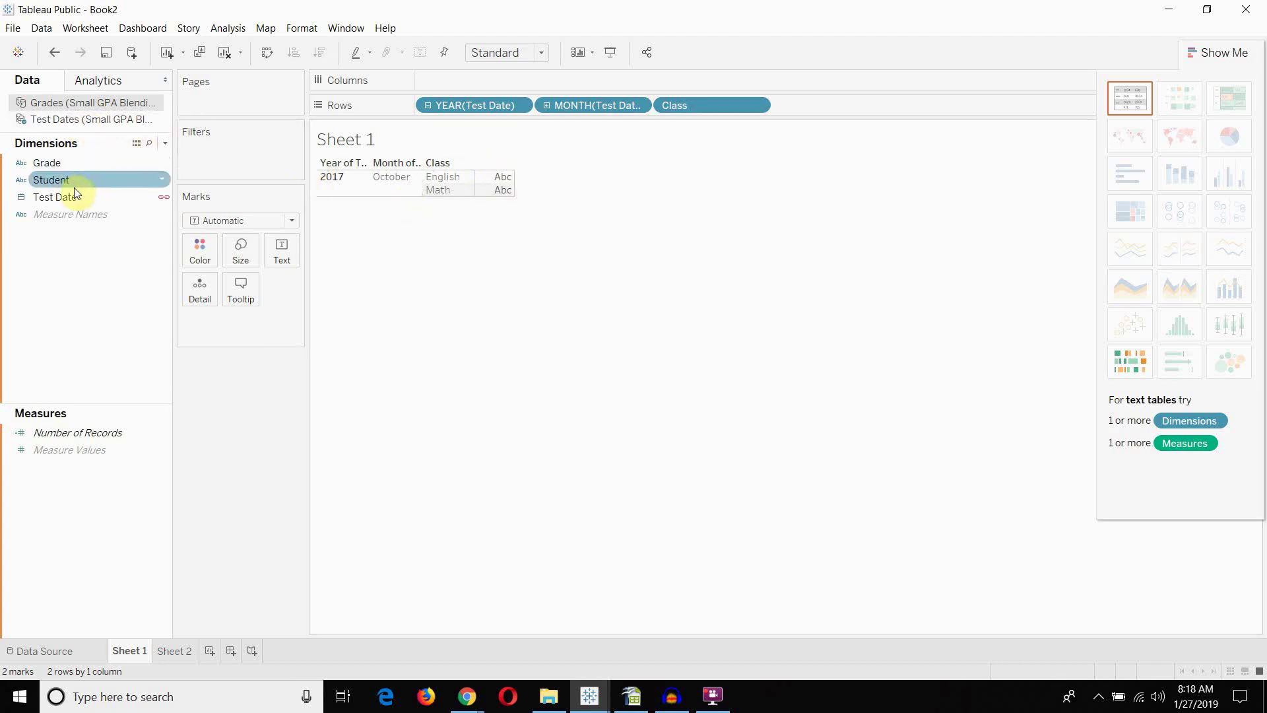
pyautogui.click(62, 119)
pyautogui.click(62, 102)
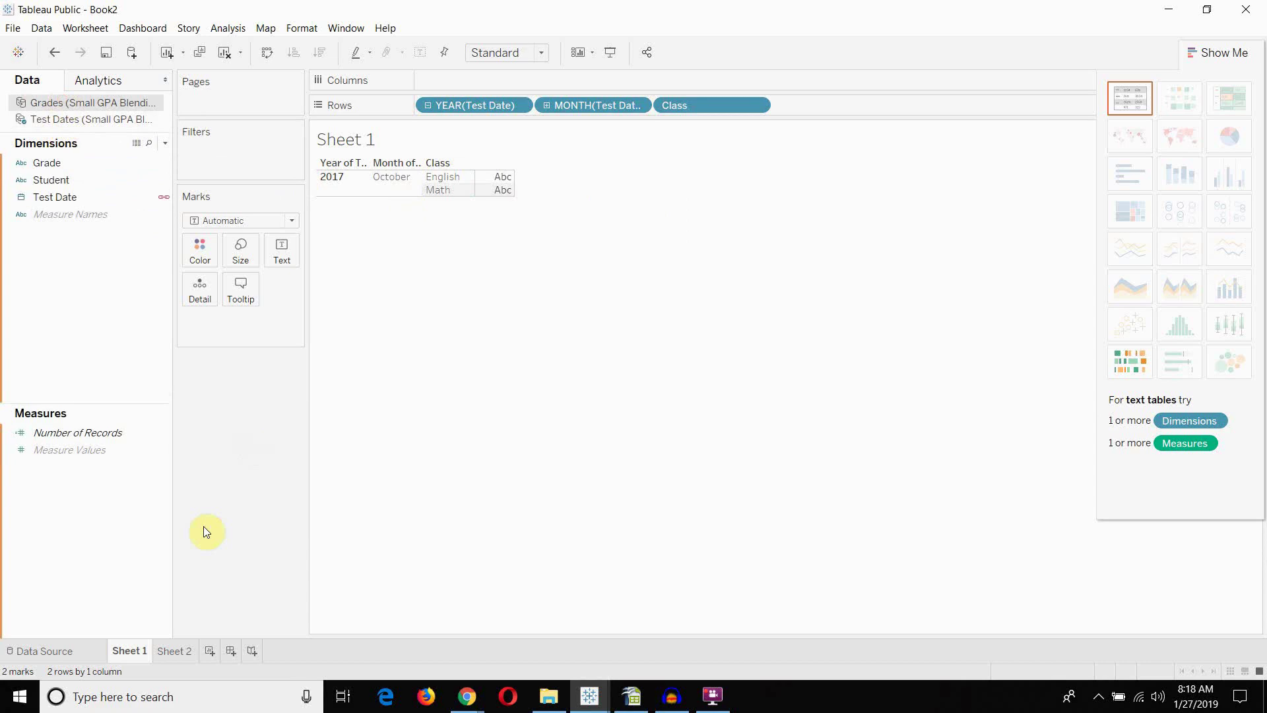
pyautogui.click(175, 649)
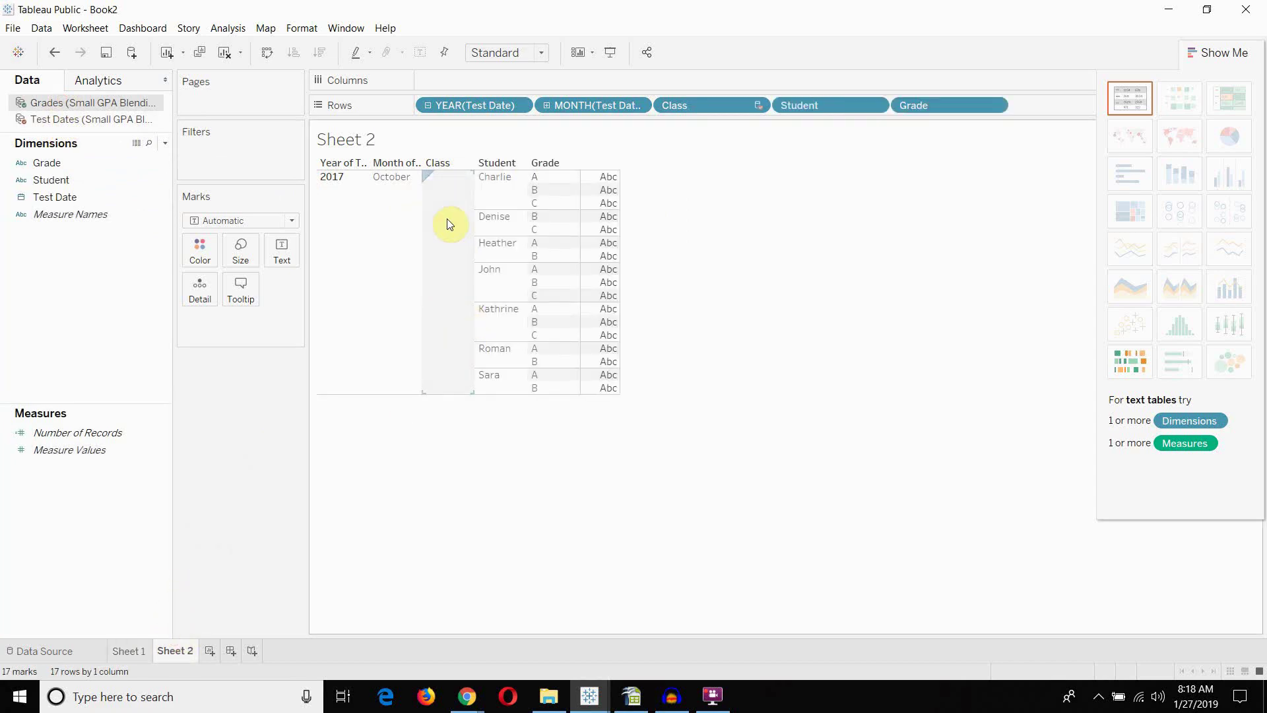
pyautogui.doubleClick(702, 105)
pyautogui.press('Home')
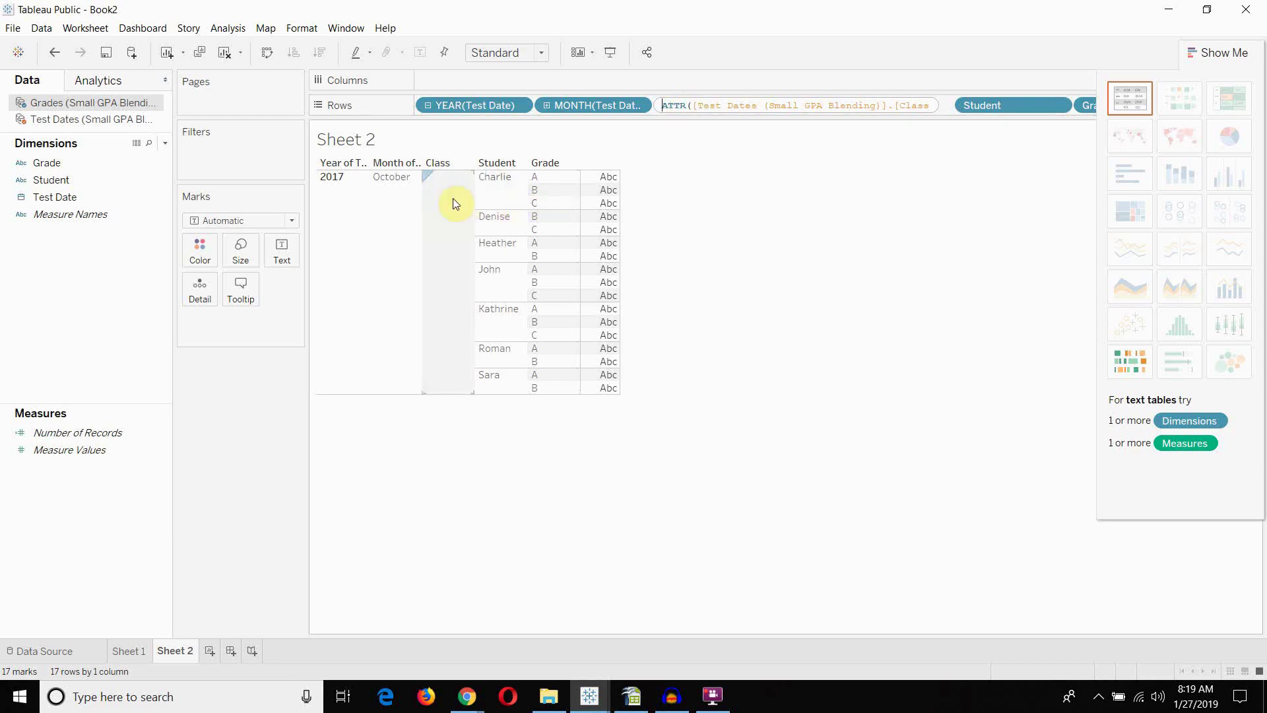
pyautogui.click(725, 132)
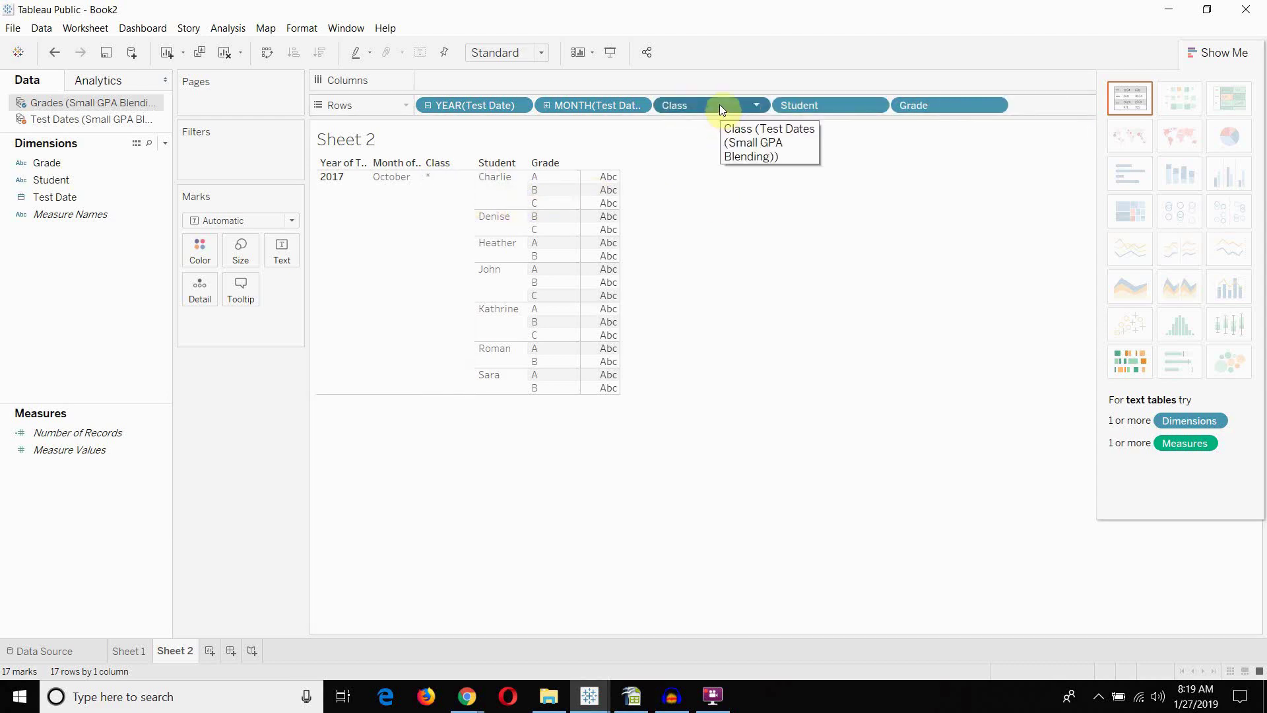
# Step: Take the Class pill off Sheet 2's rows and start a new Sheet 3
pyautogui.moveTo(719, 105); pyautogui.dragTo(434, 104)
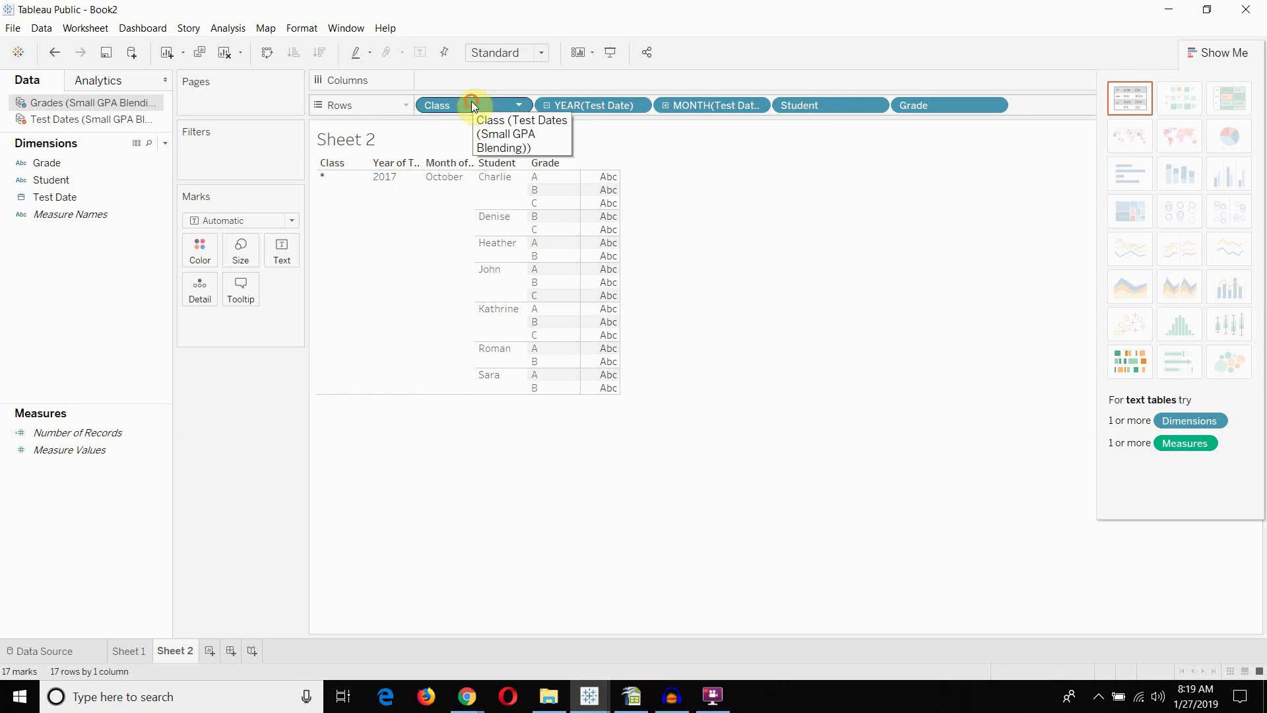
pyautogui.moveTo(471, 105); pyautogui.dragTo(33, 186)
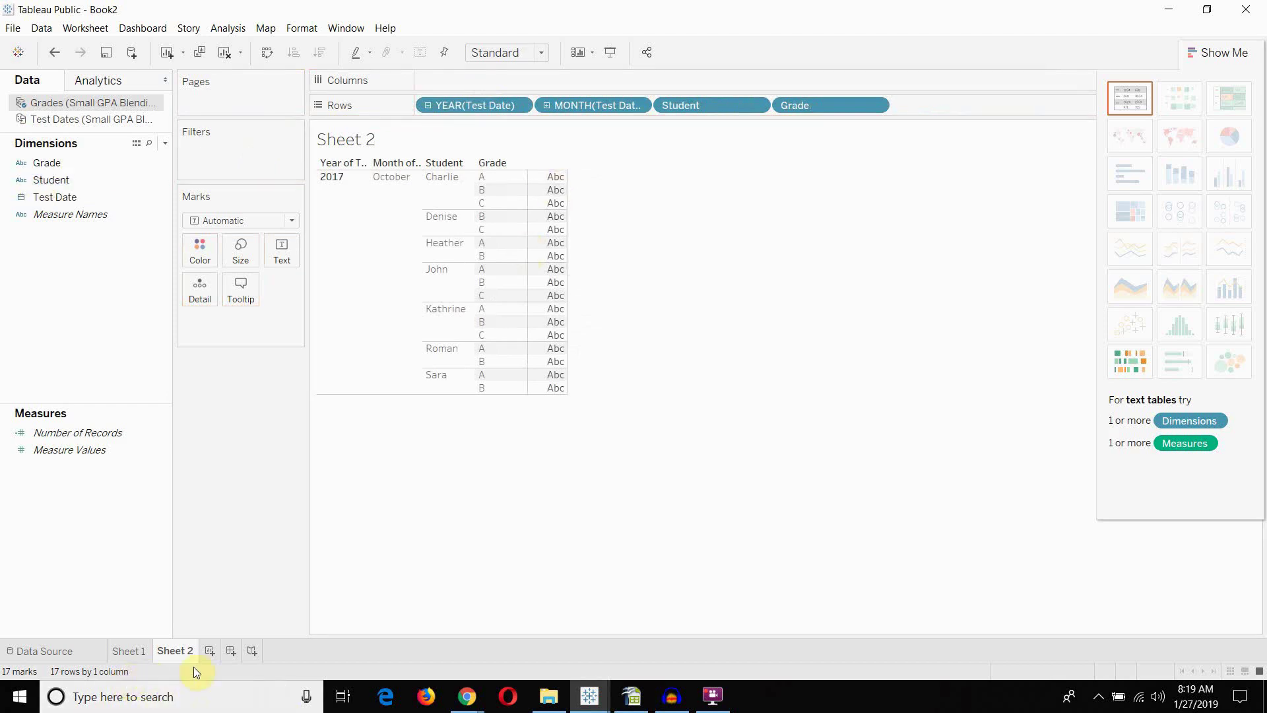
pyautogui.click(208, 656)
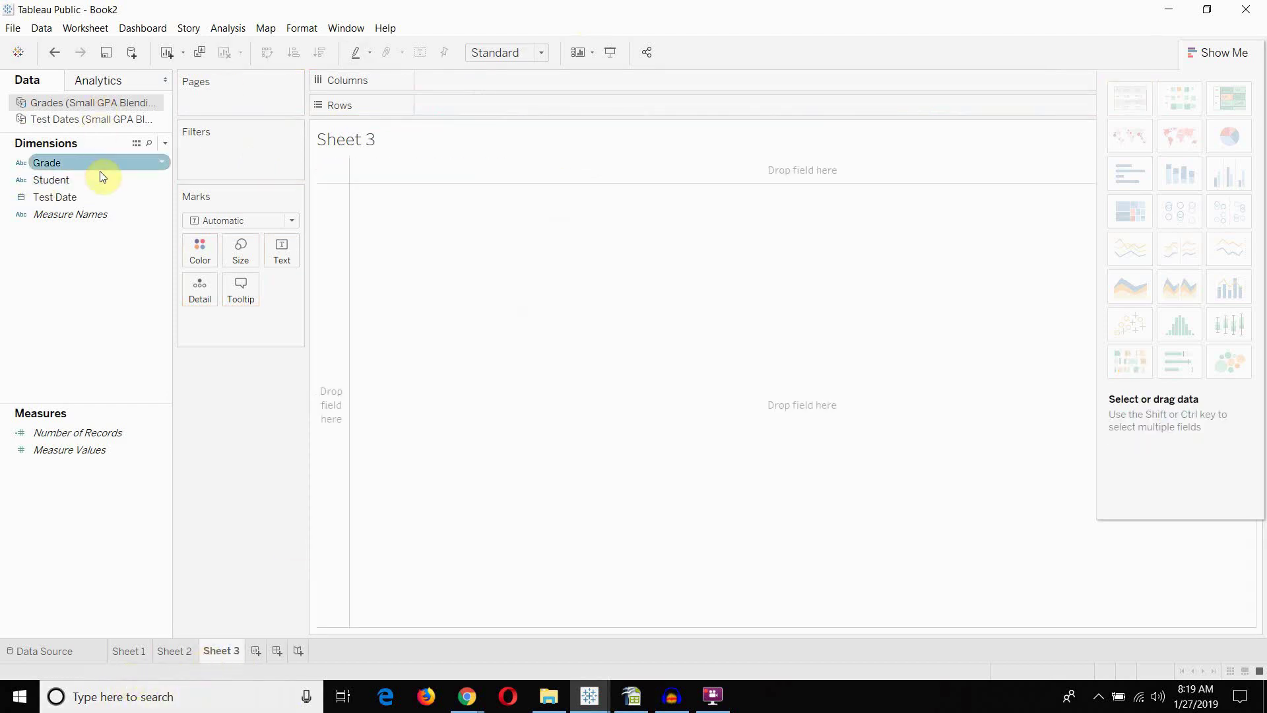
# Step: From Test Dates, put Class then Test Date as year, month and day on Sheet 3's rows, without quarter
pyautogui.click(87, 121)
pyautogui.moveTo(62, 161); pyautogui.dragTo(465, 106)
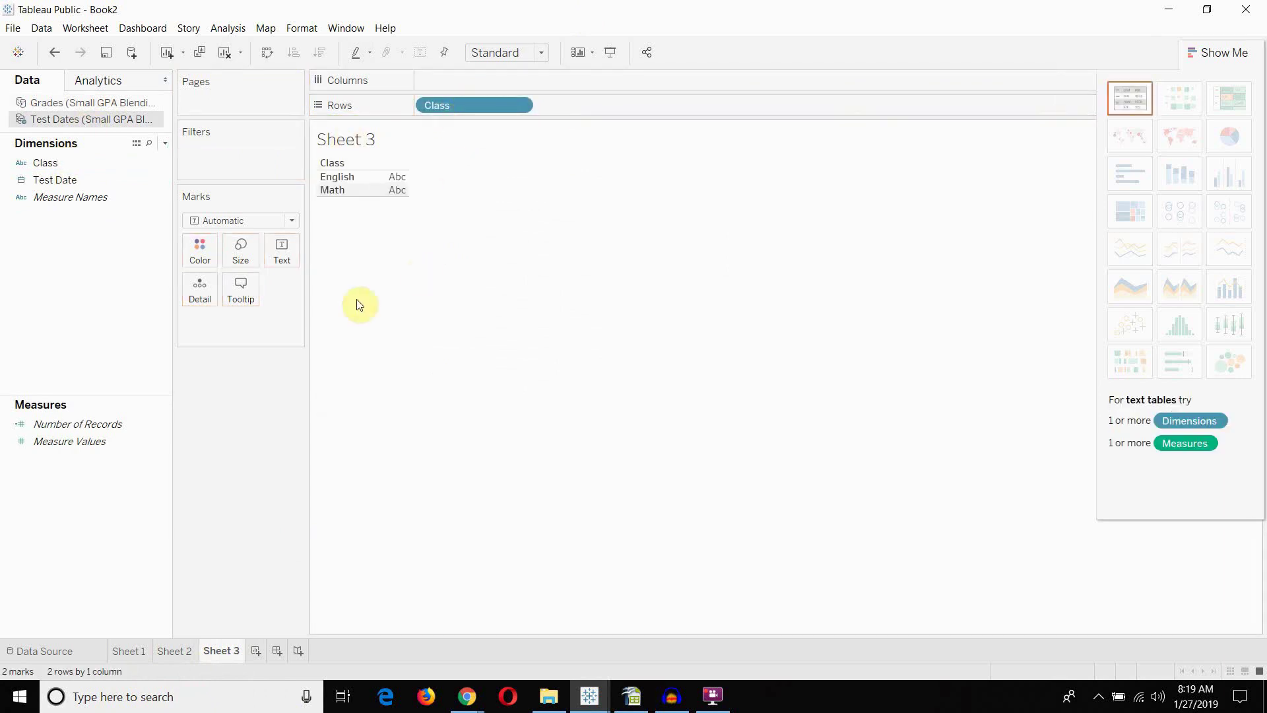
pyautogui.click(75, 185)
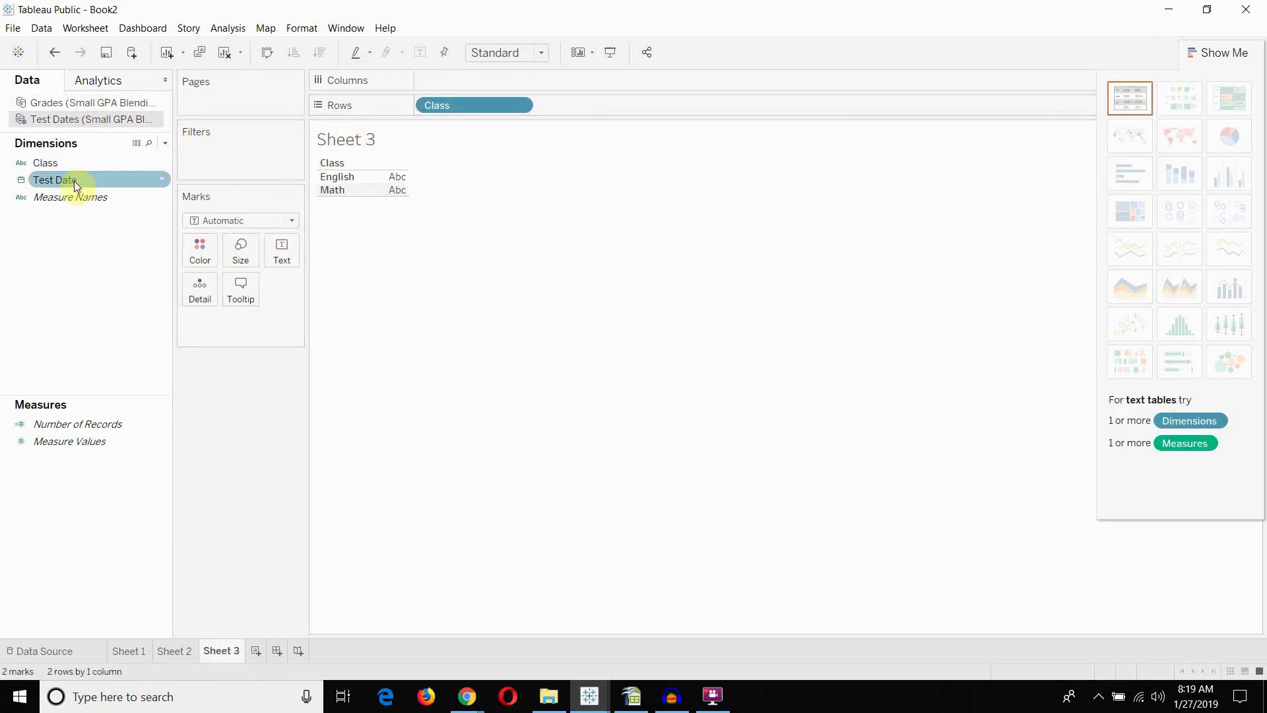
pyautogui.moveTo(74, 181); pyautogui.dragTo(594, 109)
pyautogui.click(550, 104)
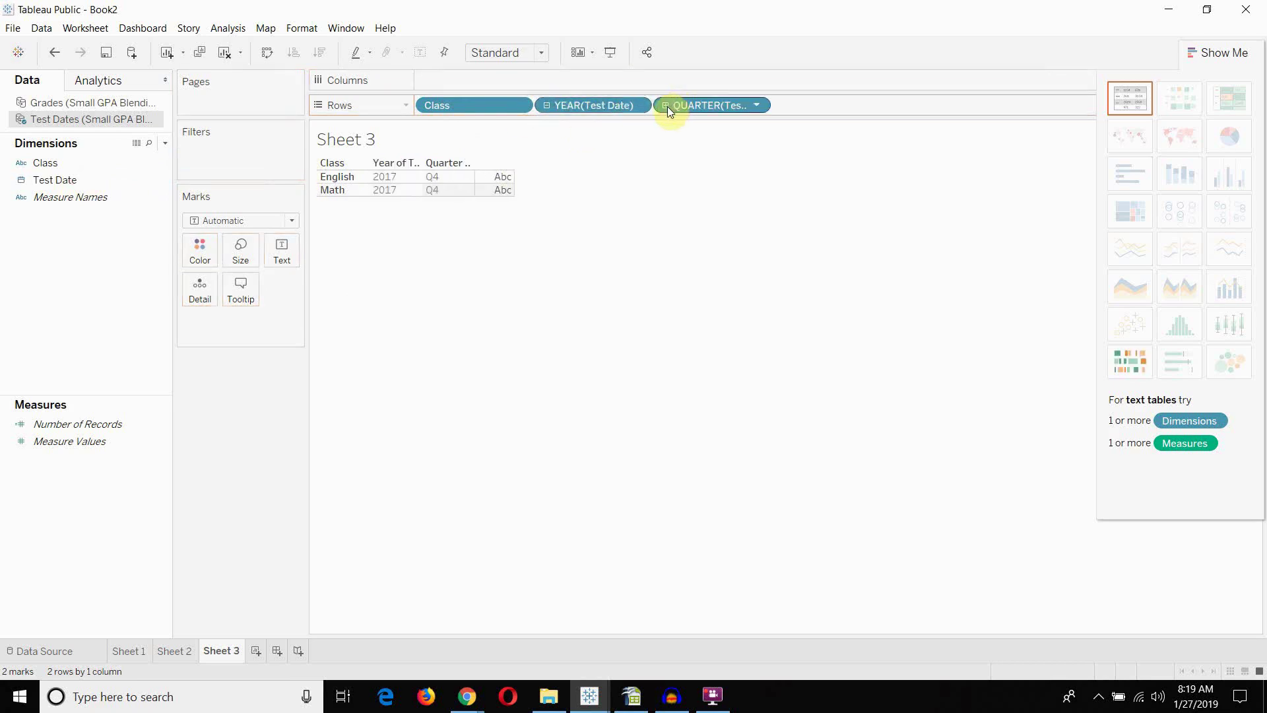
pyautogui.click(667, 106)
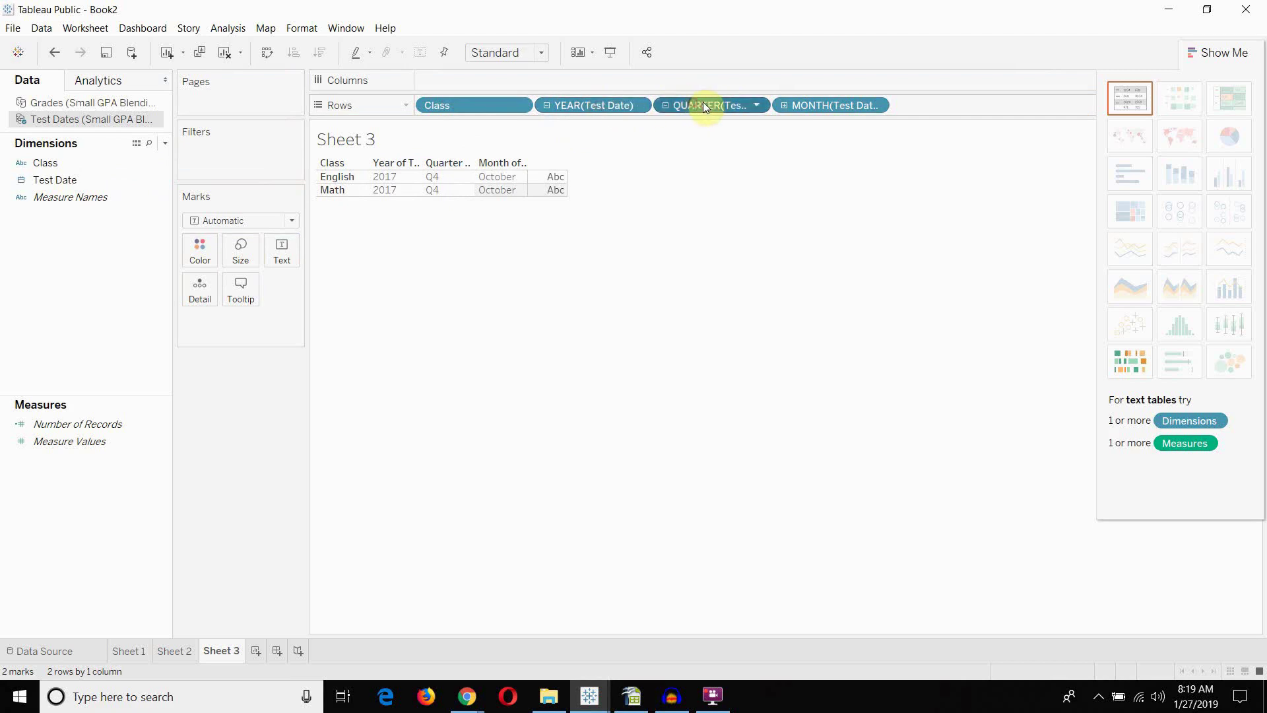
pyautogui.moveTo(703, 103); pyautogui.dragTo(101, 258)
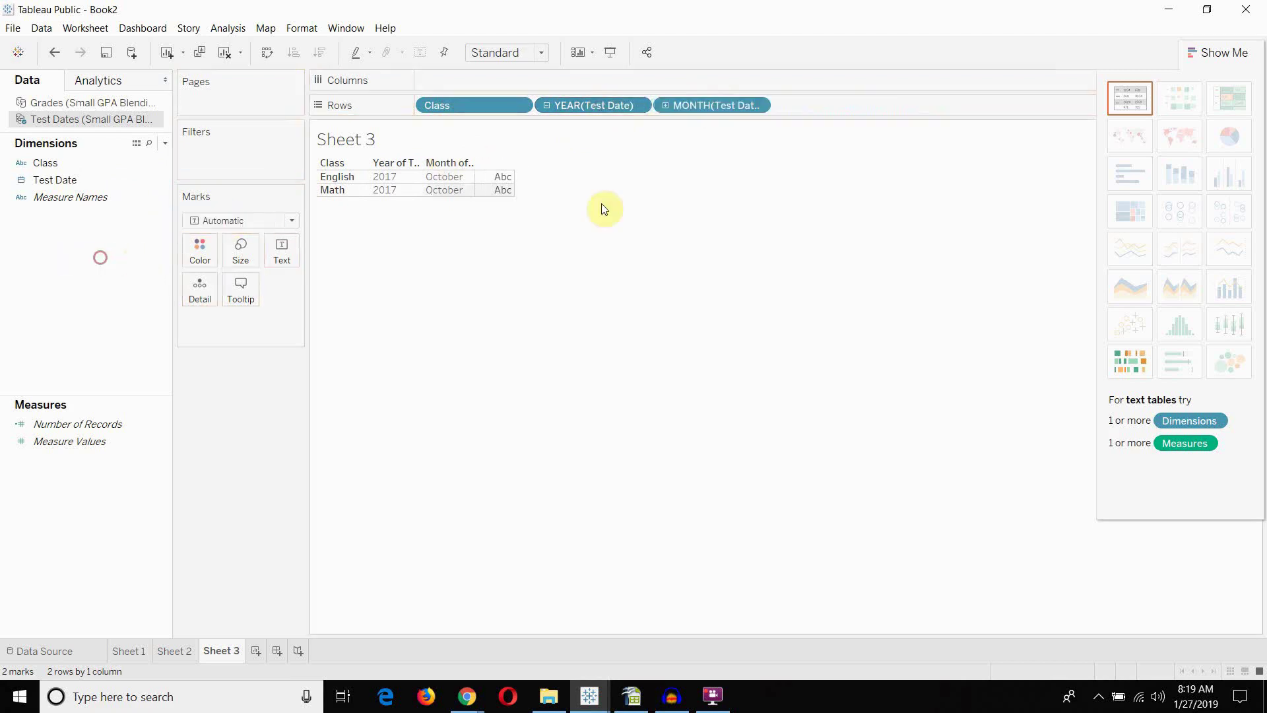
pyautogui.click(666, 105)
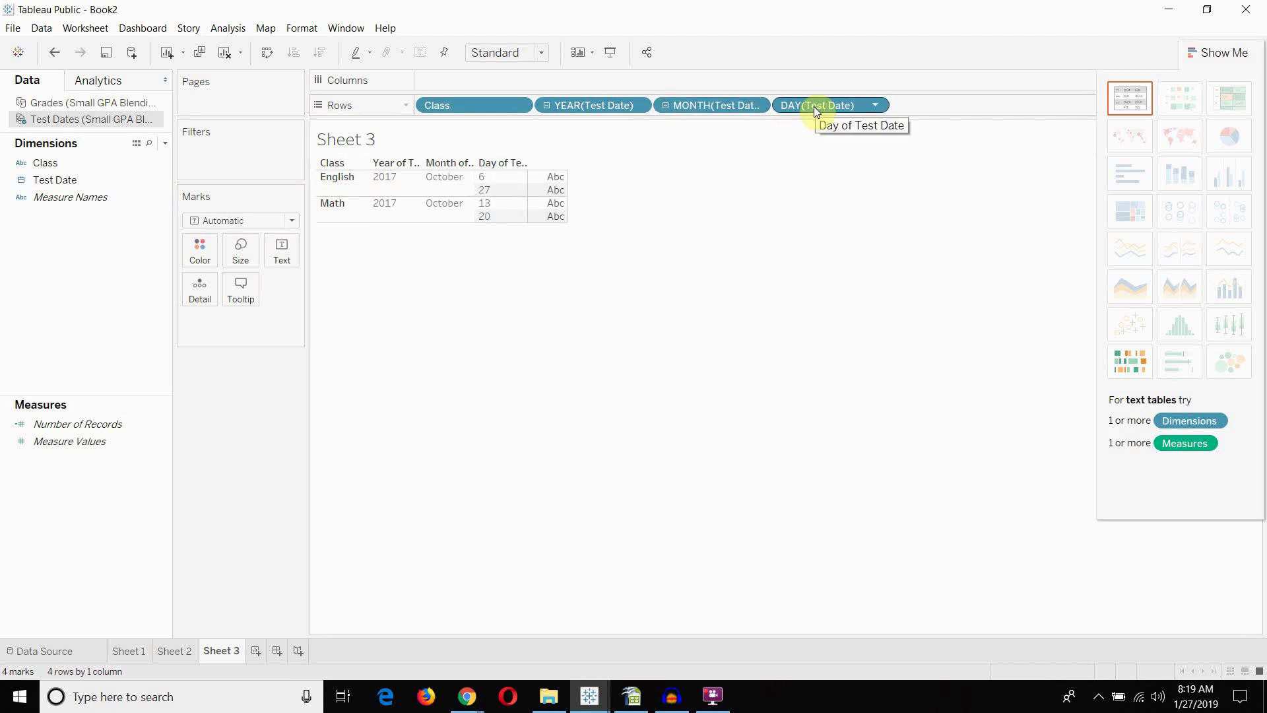
pyautogui.click(113, 104)
# Step: Place the Grades Grade field after DAY(Test Date) on Sheet 3, replacing a briefly added Student
pyautogui.click(85, 166)
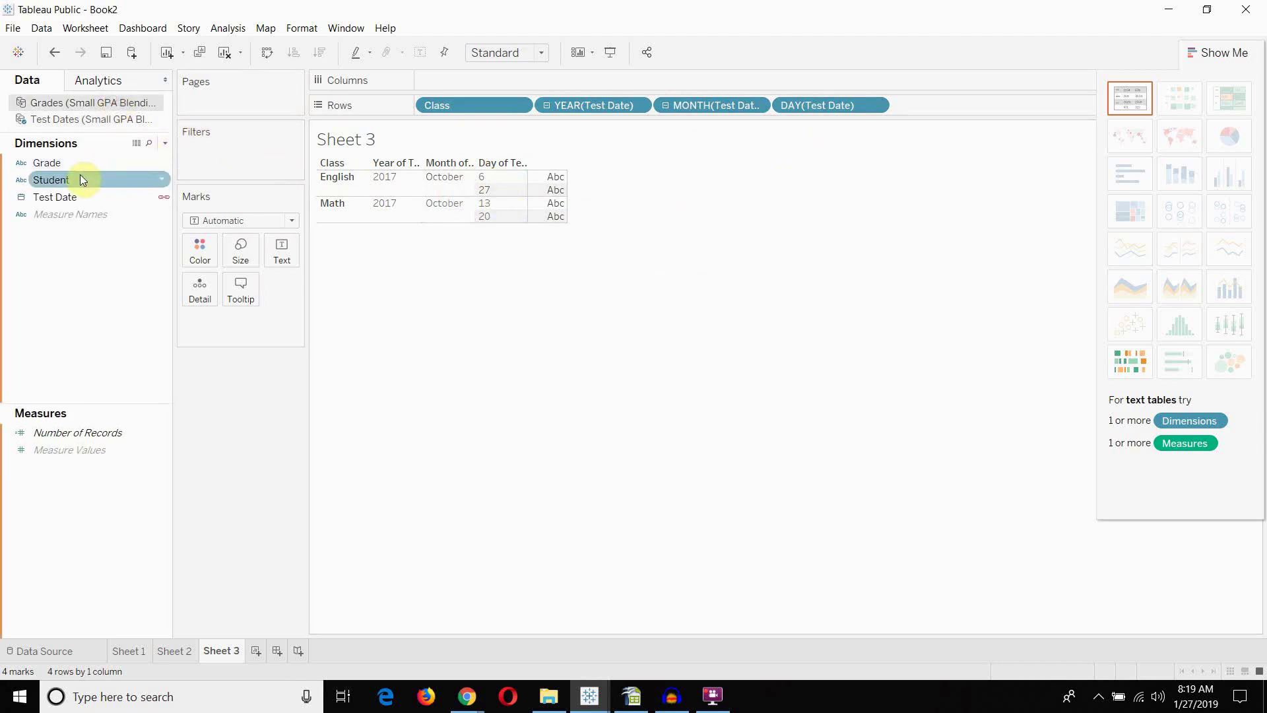
pyautogui.moveTo(81, 176); pyautogui.dragTo(945, 102)
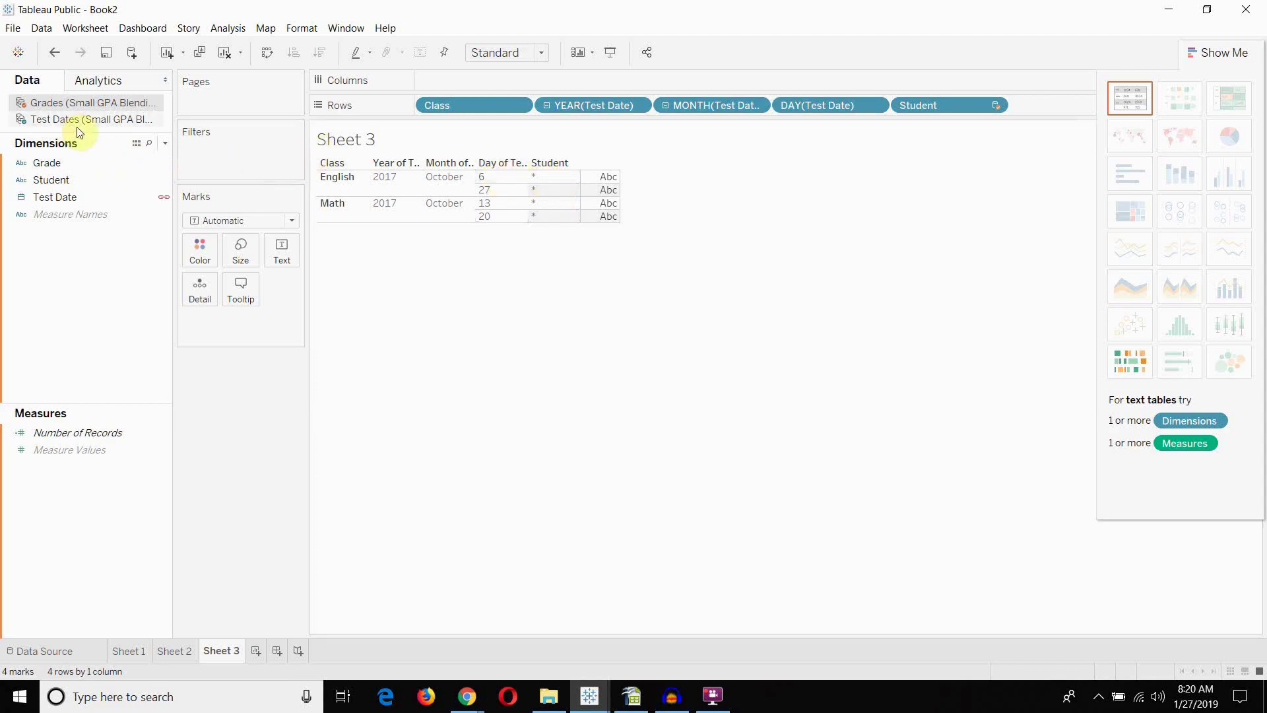
pyautogui.click(127, 184)
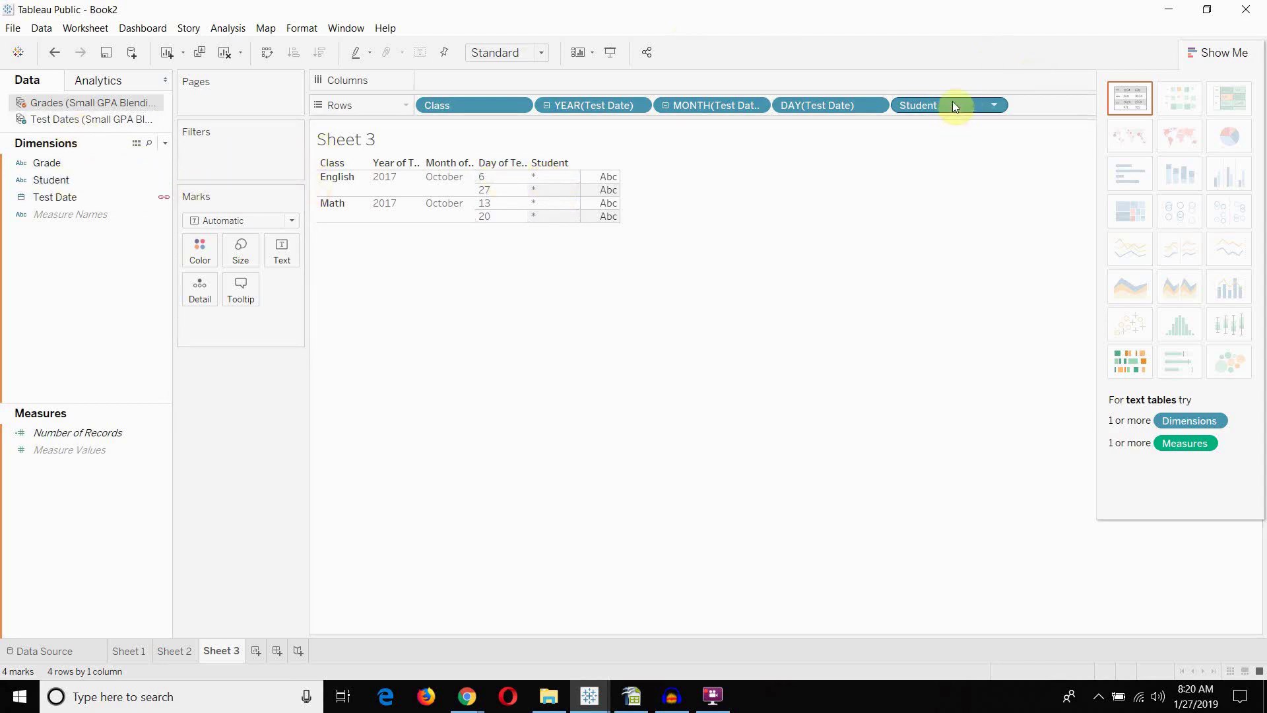
pyautogui.moveTo(953, 103)
pyautogui.mouseDown()
pyautogui.moveTo(639, 118)
pyautogui.moveTo(94, 193)
pyautogui.moveTo(711, 158)
pyautogui.moveTo(924, 125)
pyautogui.moveTo(929, 111)
pyautogui.mouseUp()
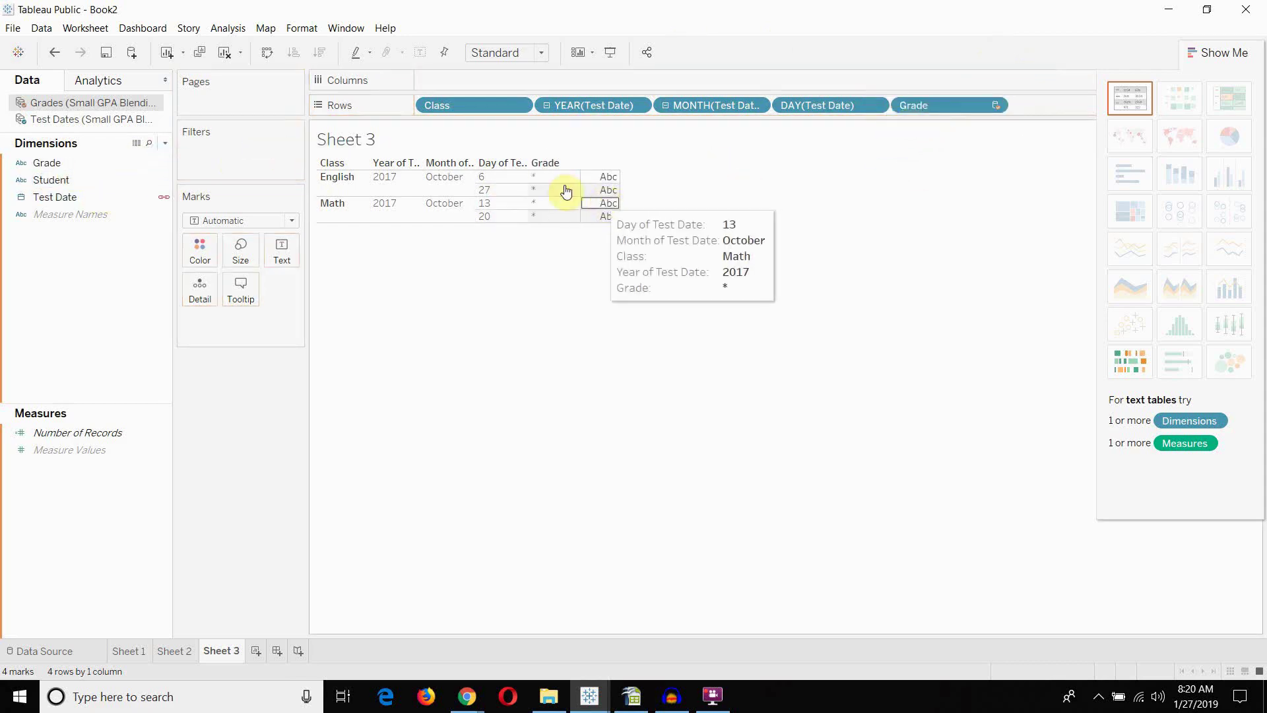
# Step: On a new Sheet 4, put the Grades Test Date on rows as year, month and day, without quarter
pyautogui.click(256, 651)
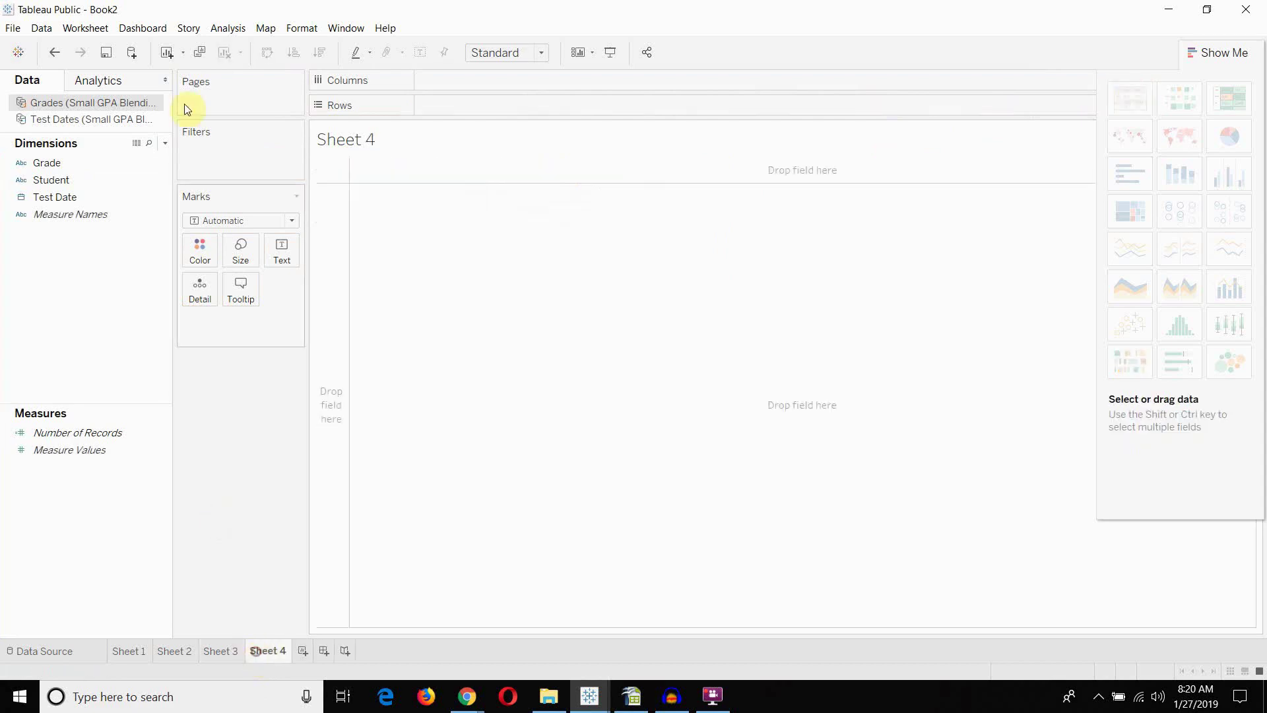
pyautogui.click(53, 104)
pyautogui.click(63, 198)
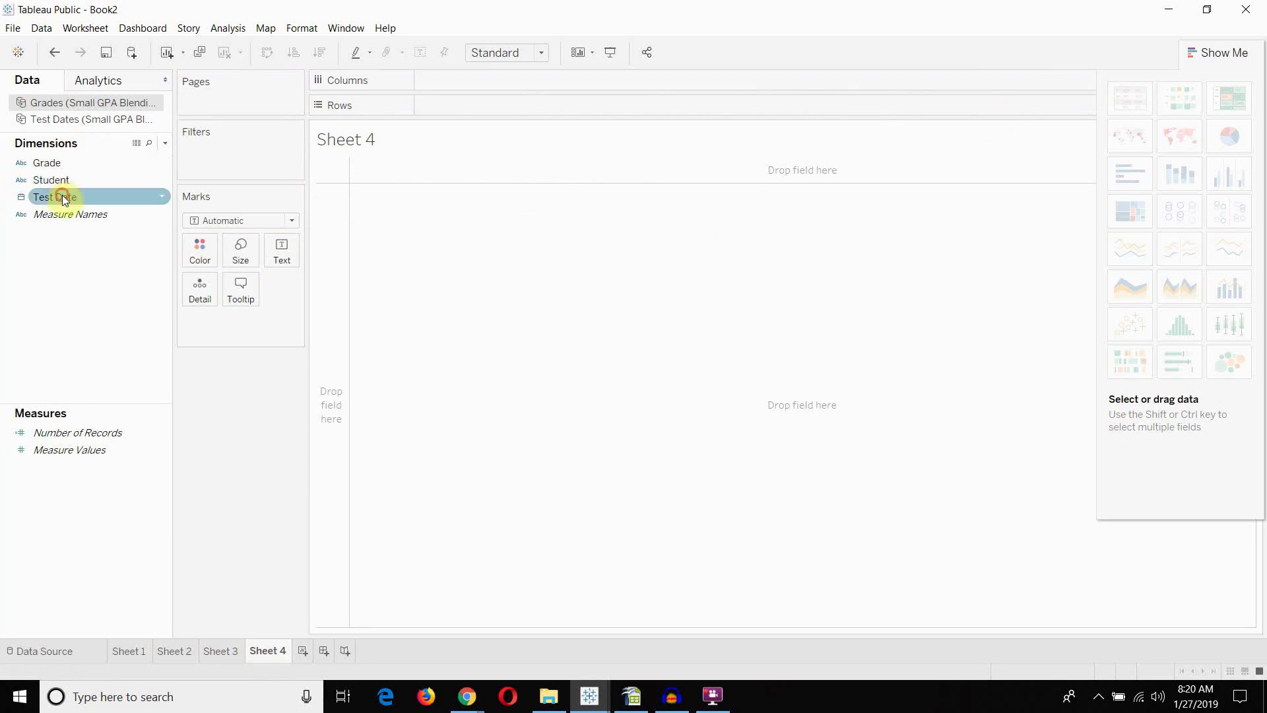
pyautogui.moveTo(63, 198); pyautogui.dragTo(456, 101)
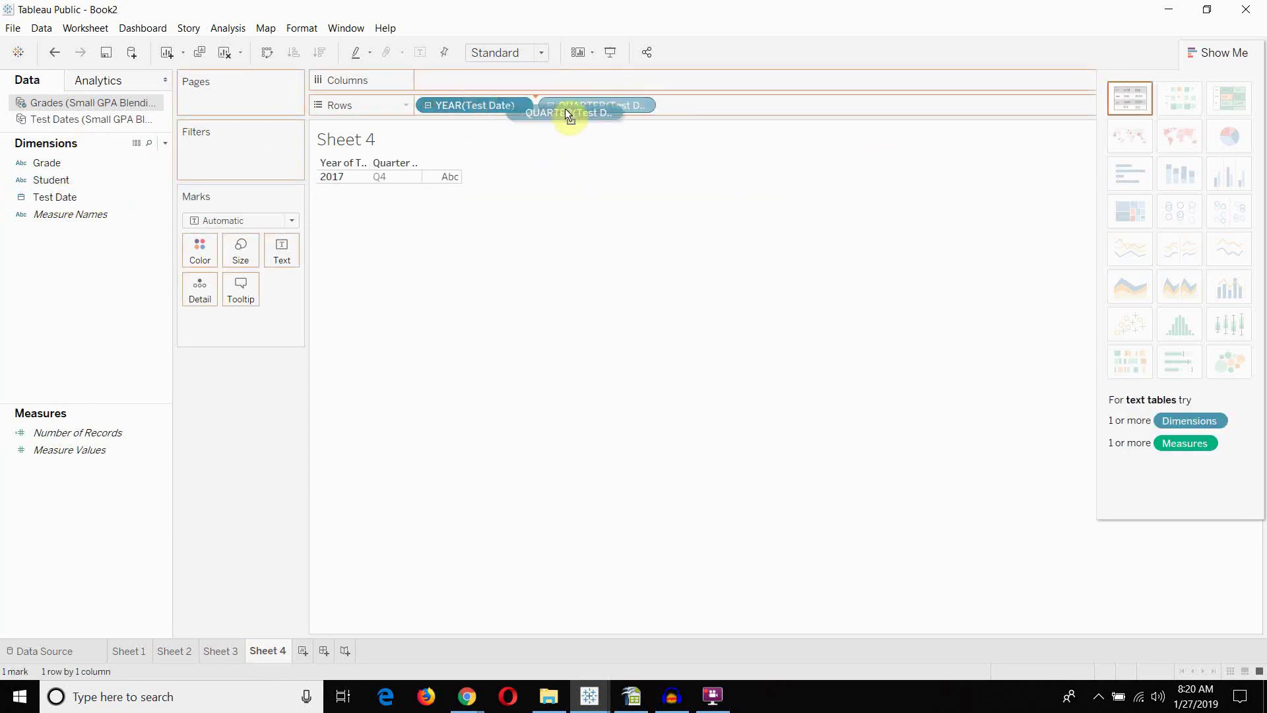
pyautogui.click(547, 105)
pyautogui.moveTo(604, 105); pyautogui.dragTo(26, 324)
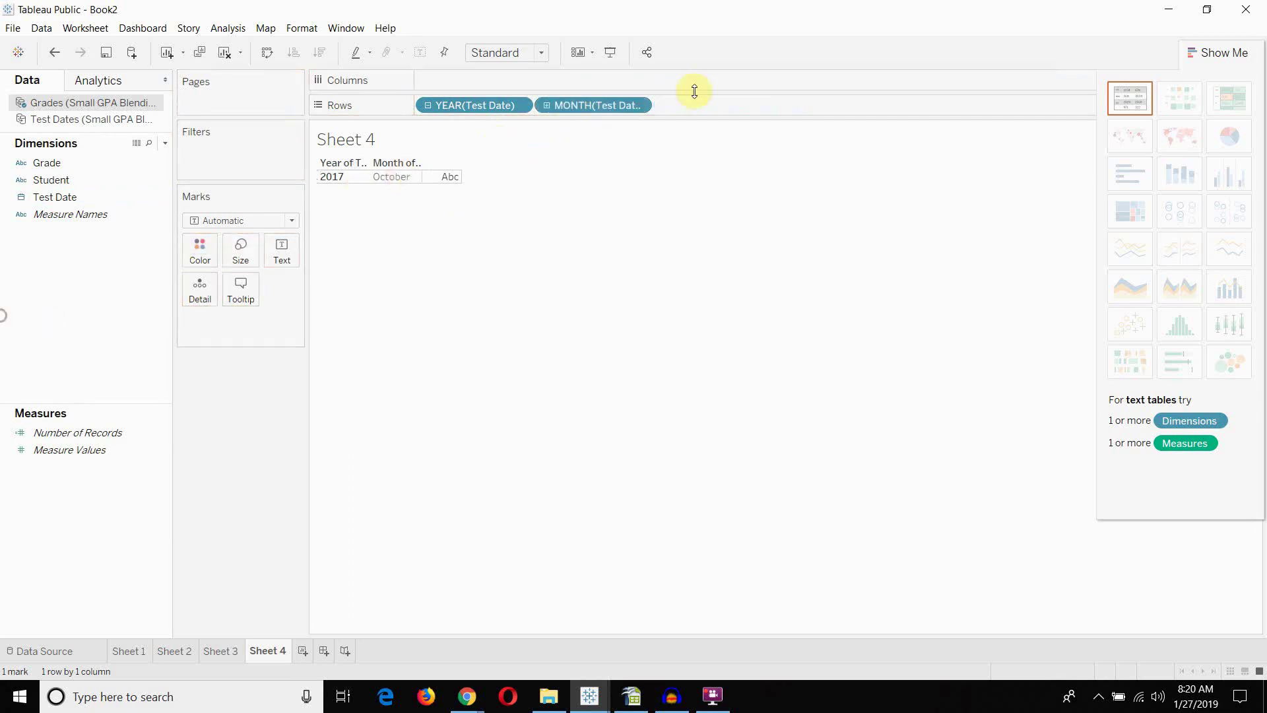
pyautogui.click(548, 106)
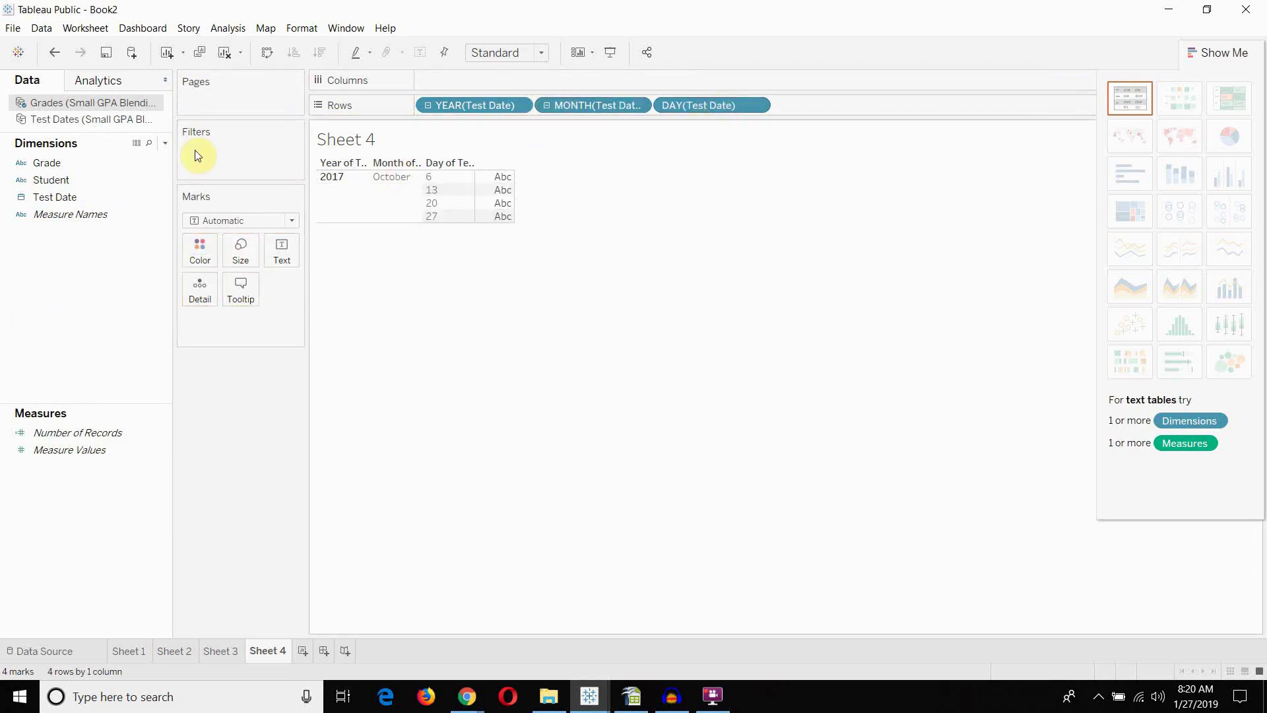
# Step: Add Test Dates' Class after the day on Sheet 4, compare with Sheets 3 and 2, then return
pyautogui.click(74, 120)
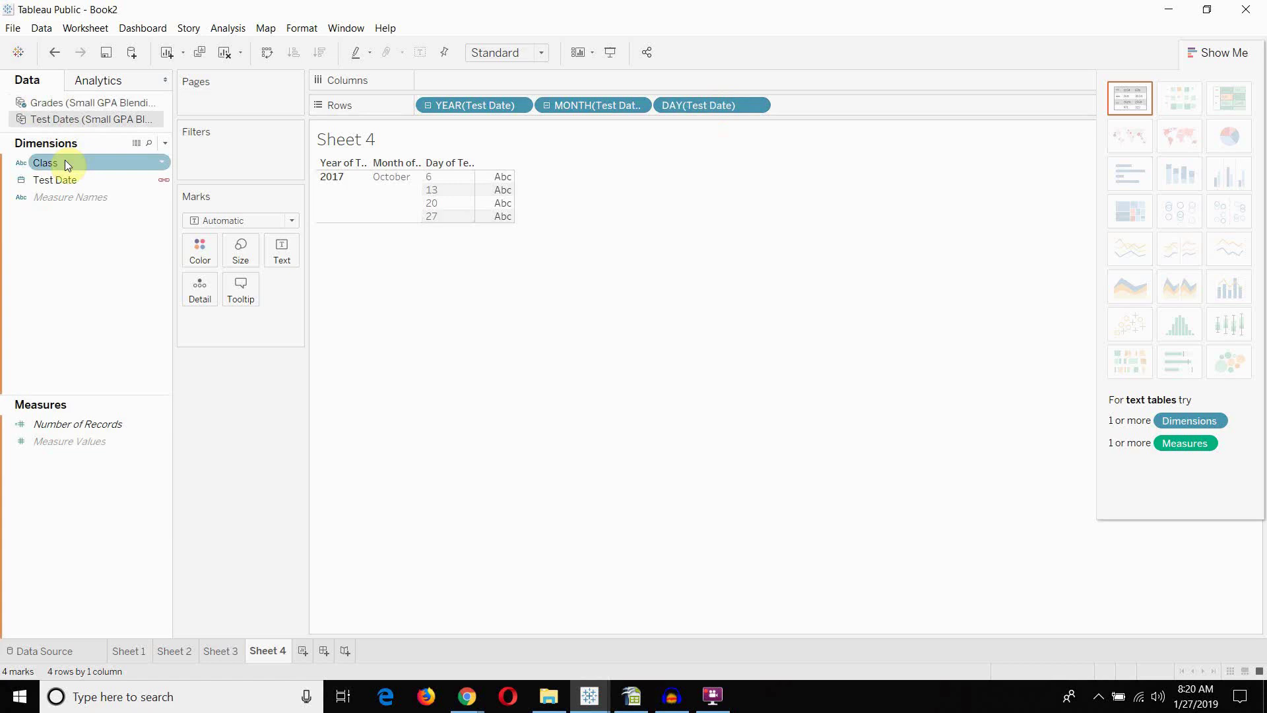
pyautogui.moveTo(65, 161); pyautogui.dragTo(803, 105)
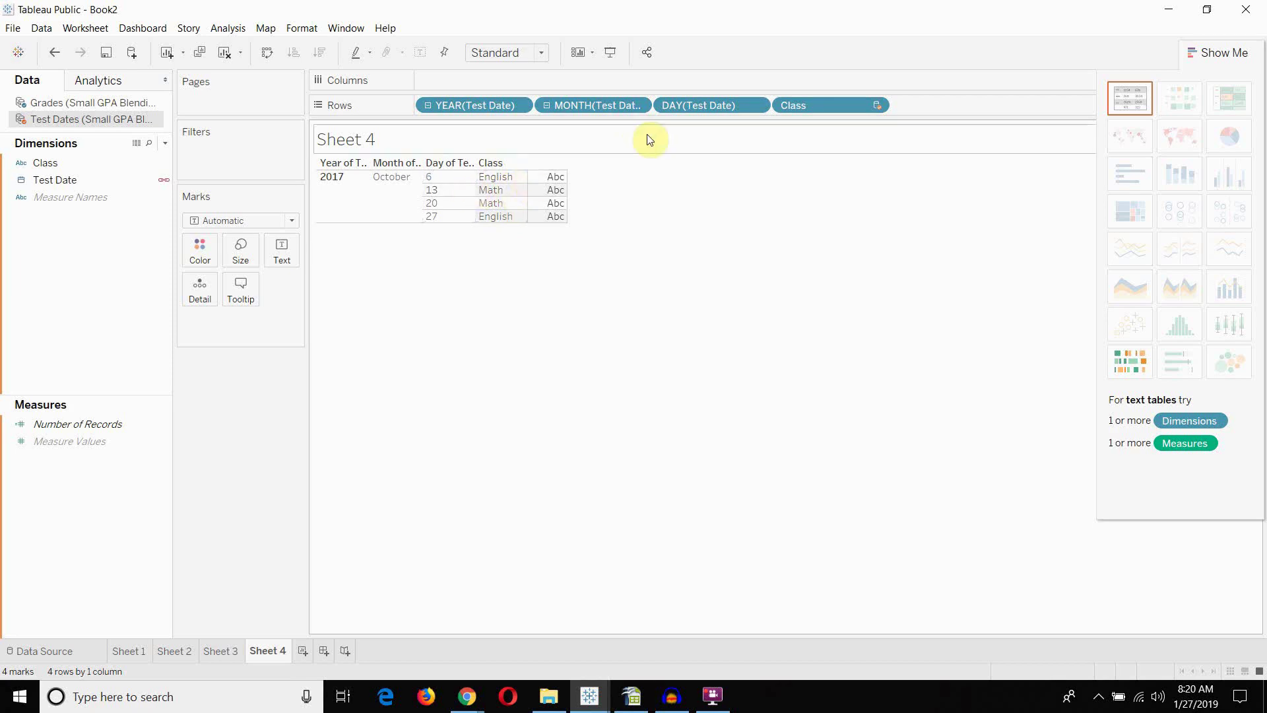
pyautogui.click(218, 651)
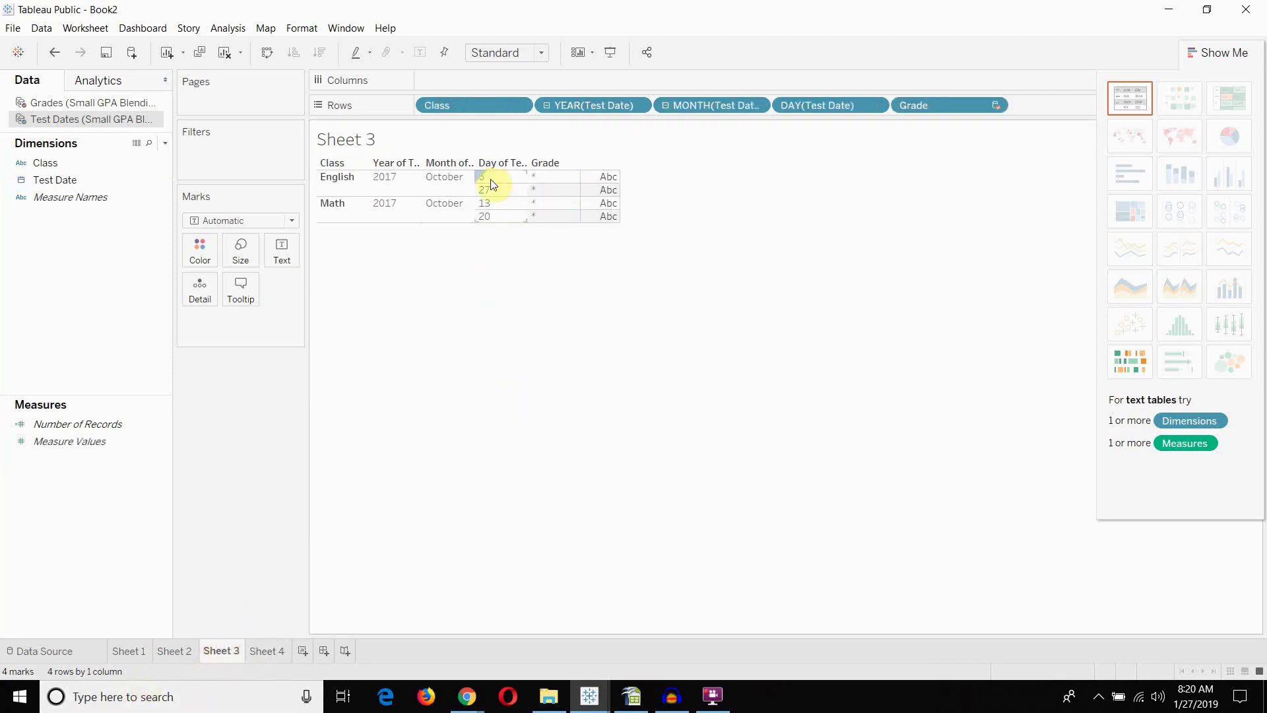
pyautogui.click(186, 654)
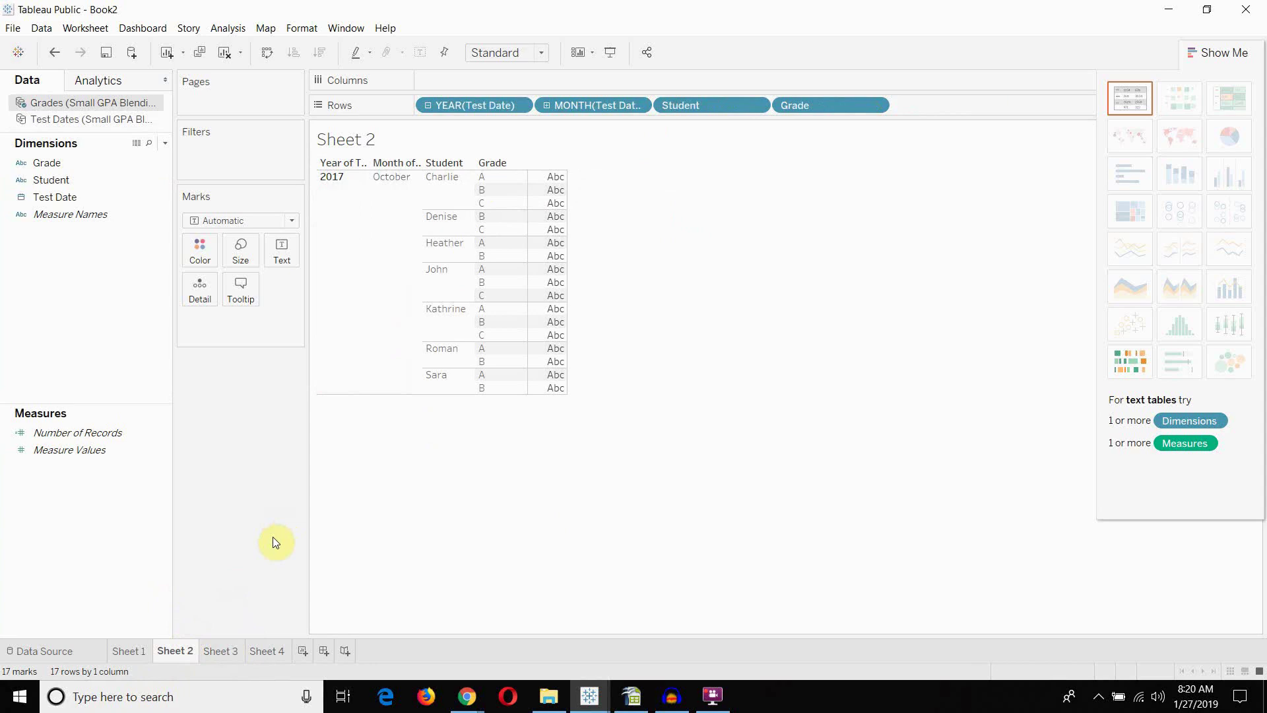
pyautogui.click(263, 653)
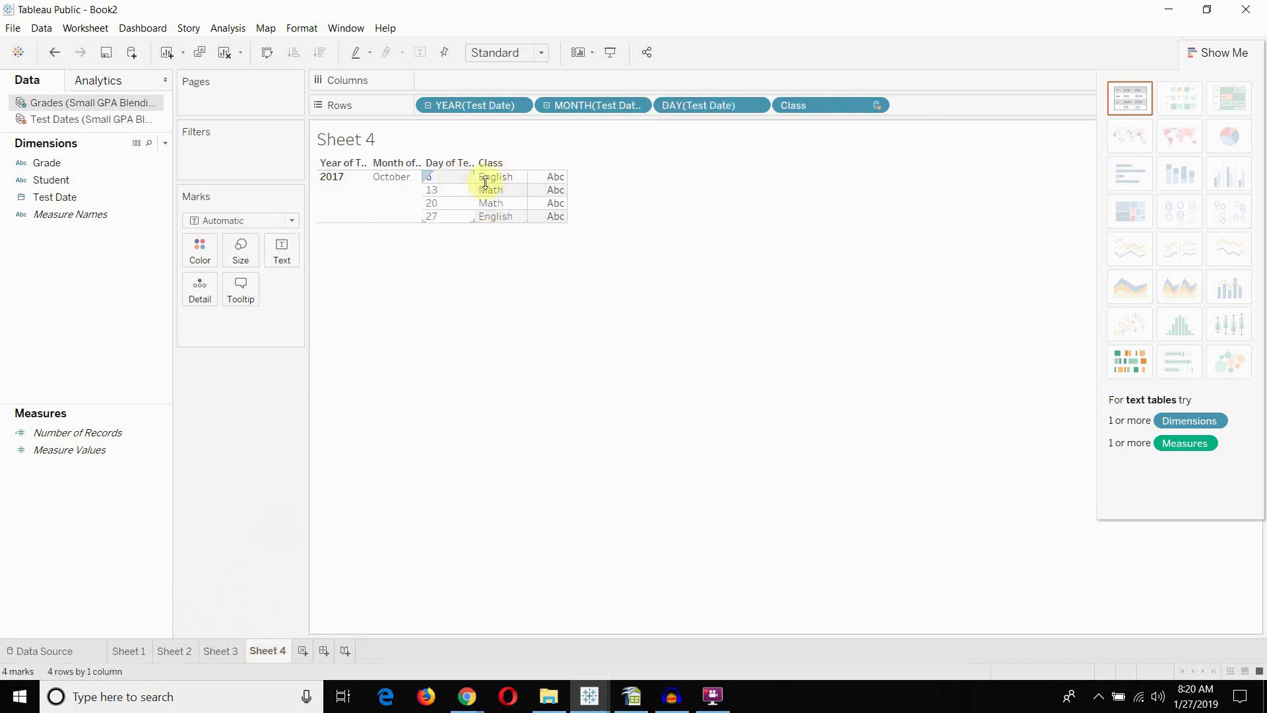
# Step: Add the Grades Student and Grade fields after Class, listing 28 rows of letter grades
pyautogui.click(69, 177)
pyautogui.moveTo(54, 184); pyautogui.dragTo(928, 109)
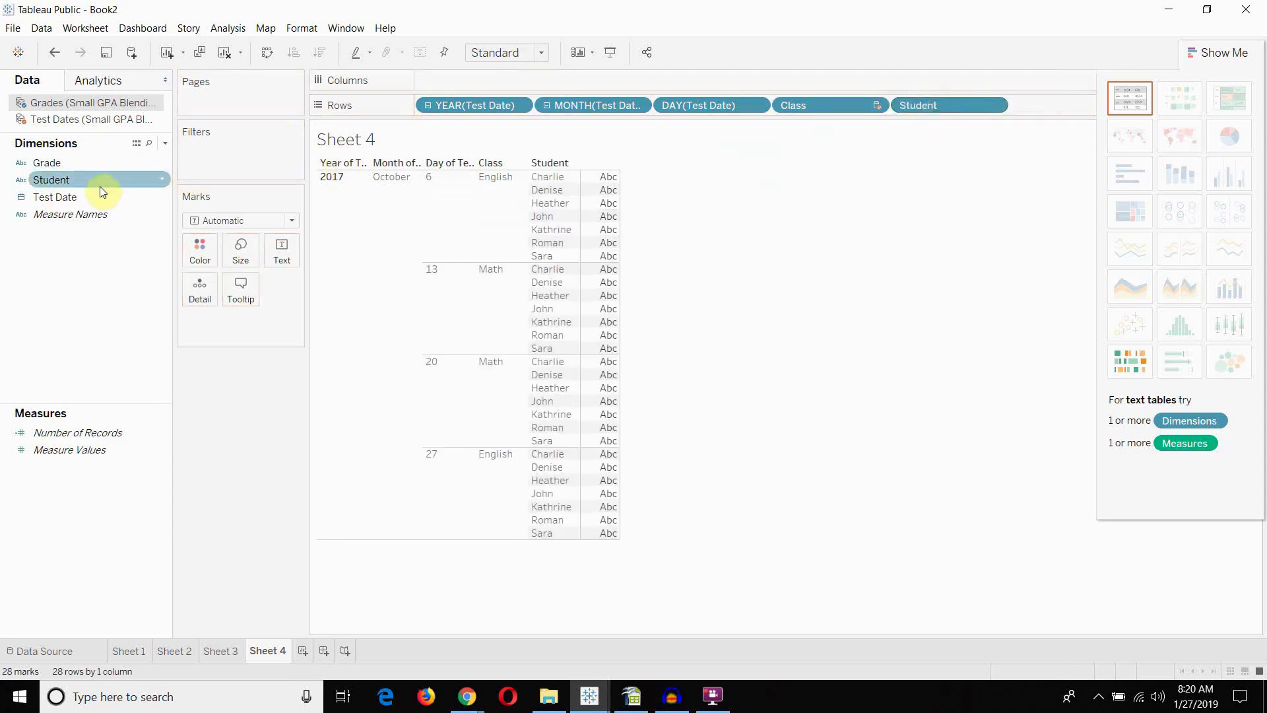
pyautogui.moveTo(62, 161); pyautogui.dragTo(1020, 106)
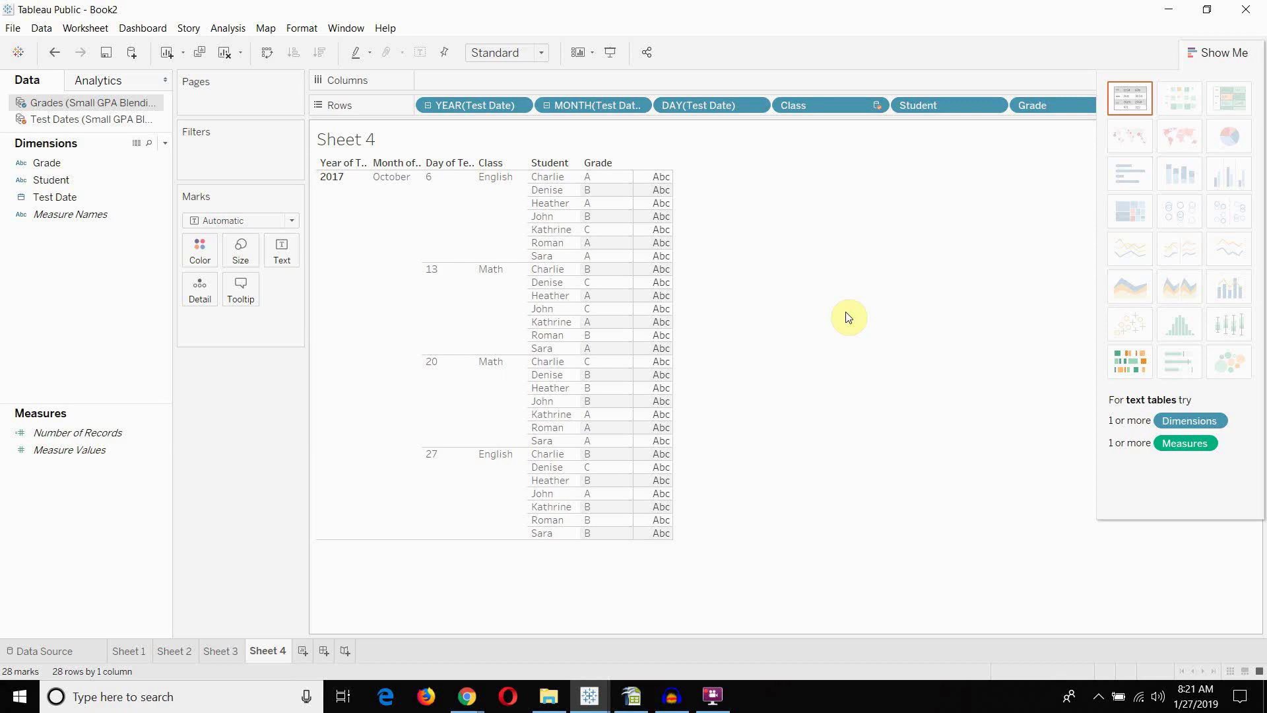
# Step: Join Test Dates to Grades on Test Date and check the join settings
pyautogui.click(58, 655)
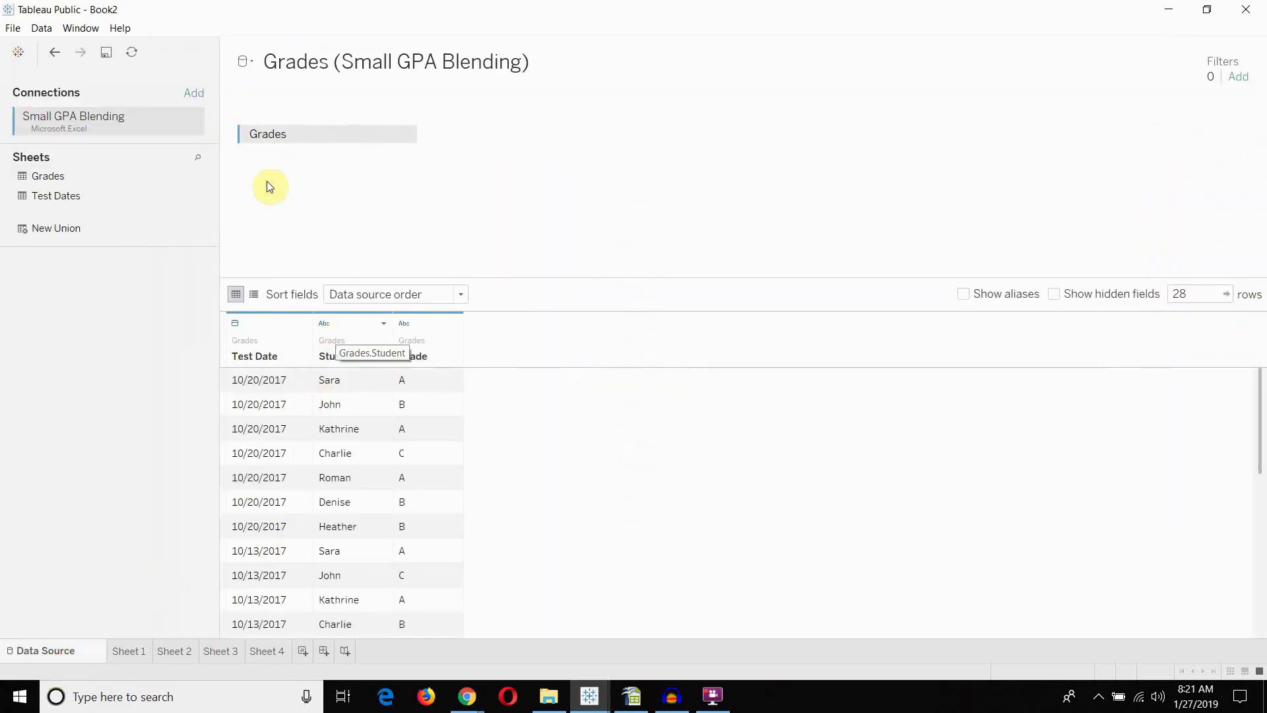
pyautogui.moveTo(60, 201); pyautogui.dragTo(568, 213)
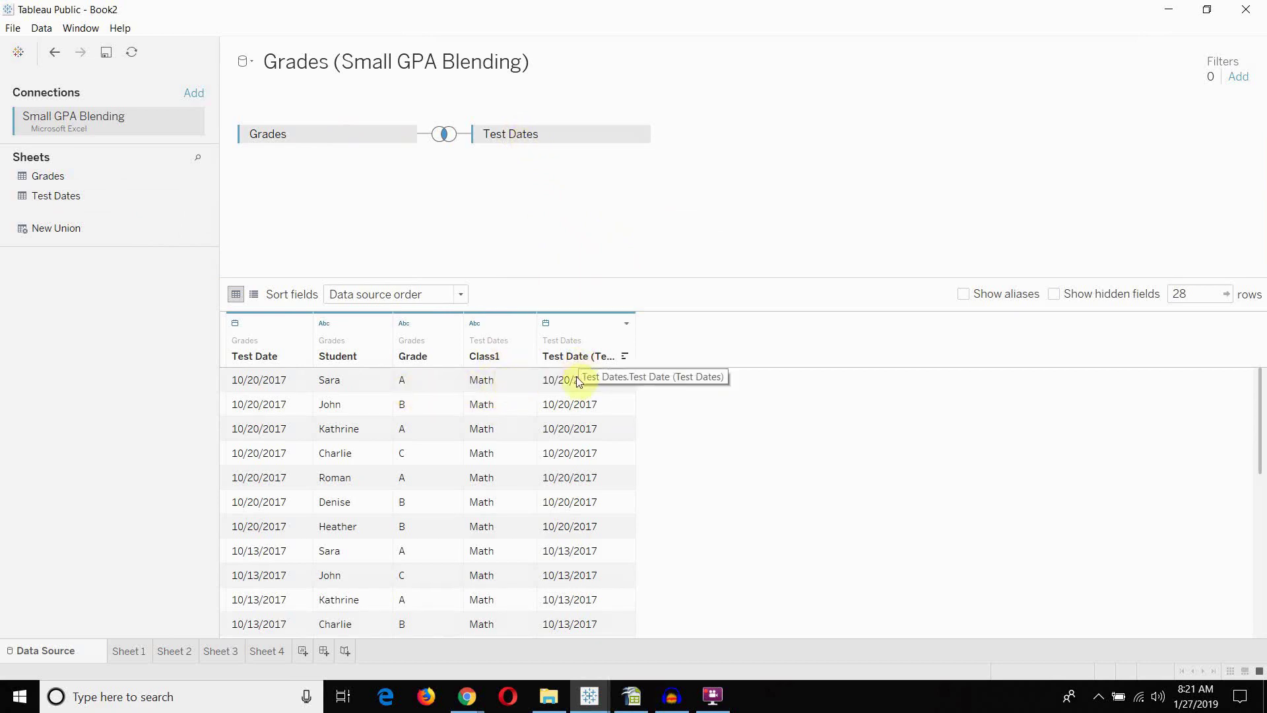
pyautogui.click(443, 137)
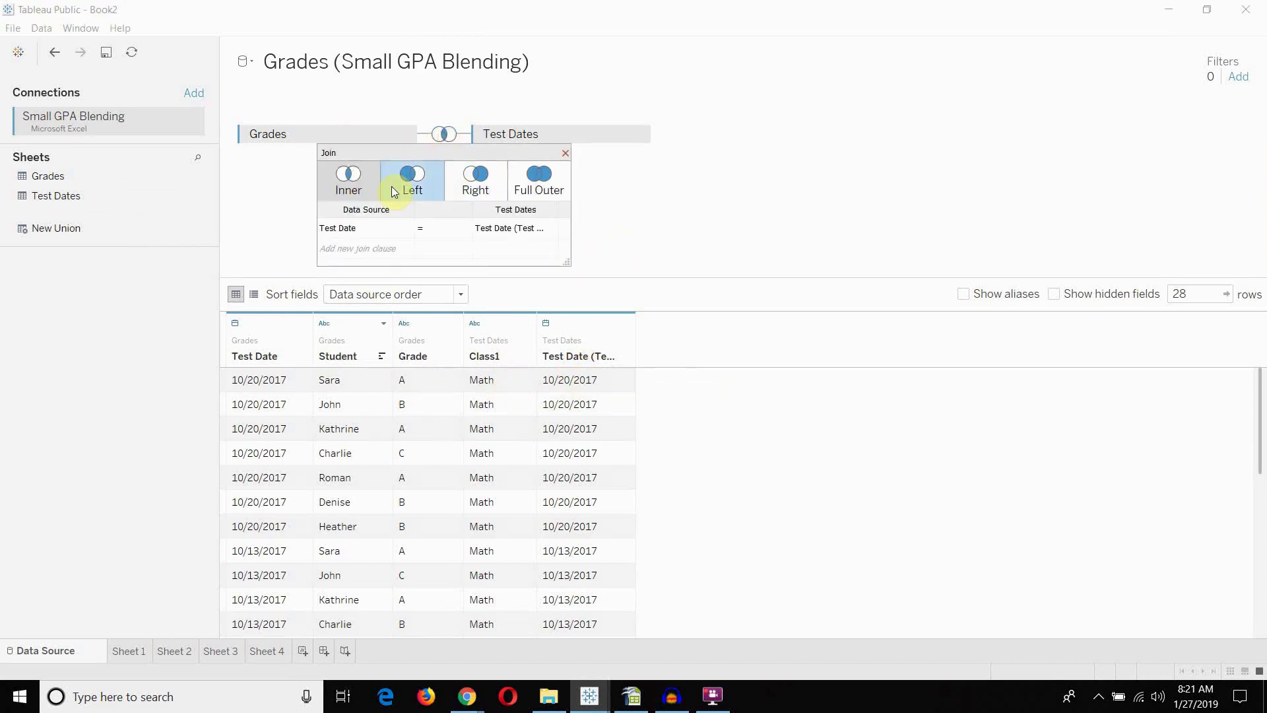
pyautogui.click(565, 153)
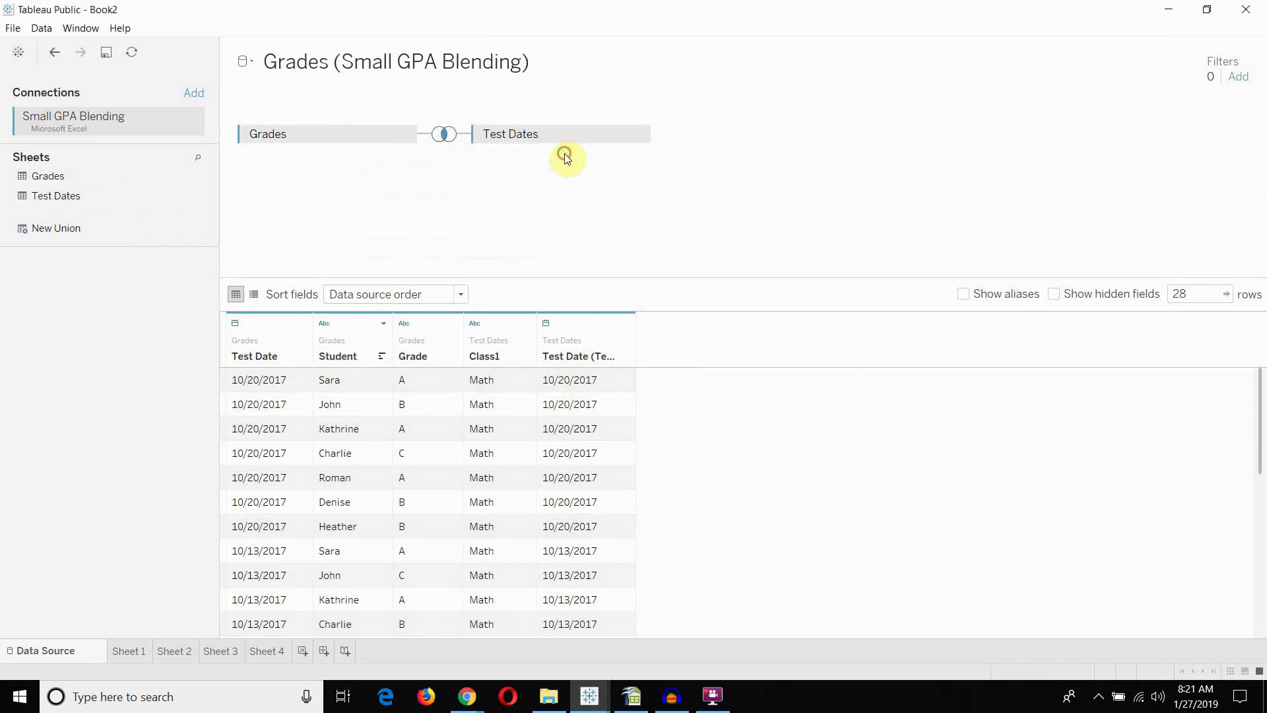